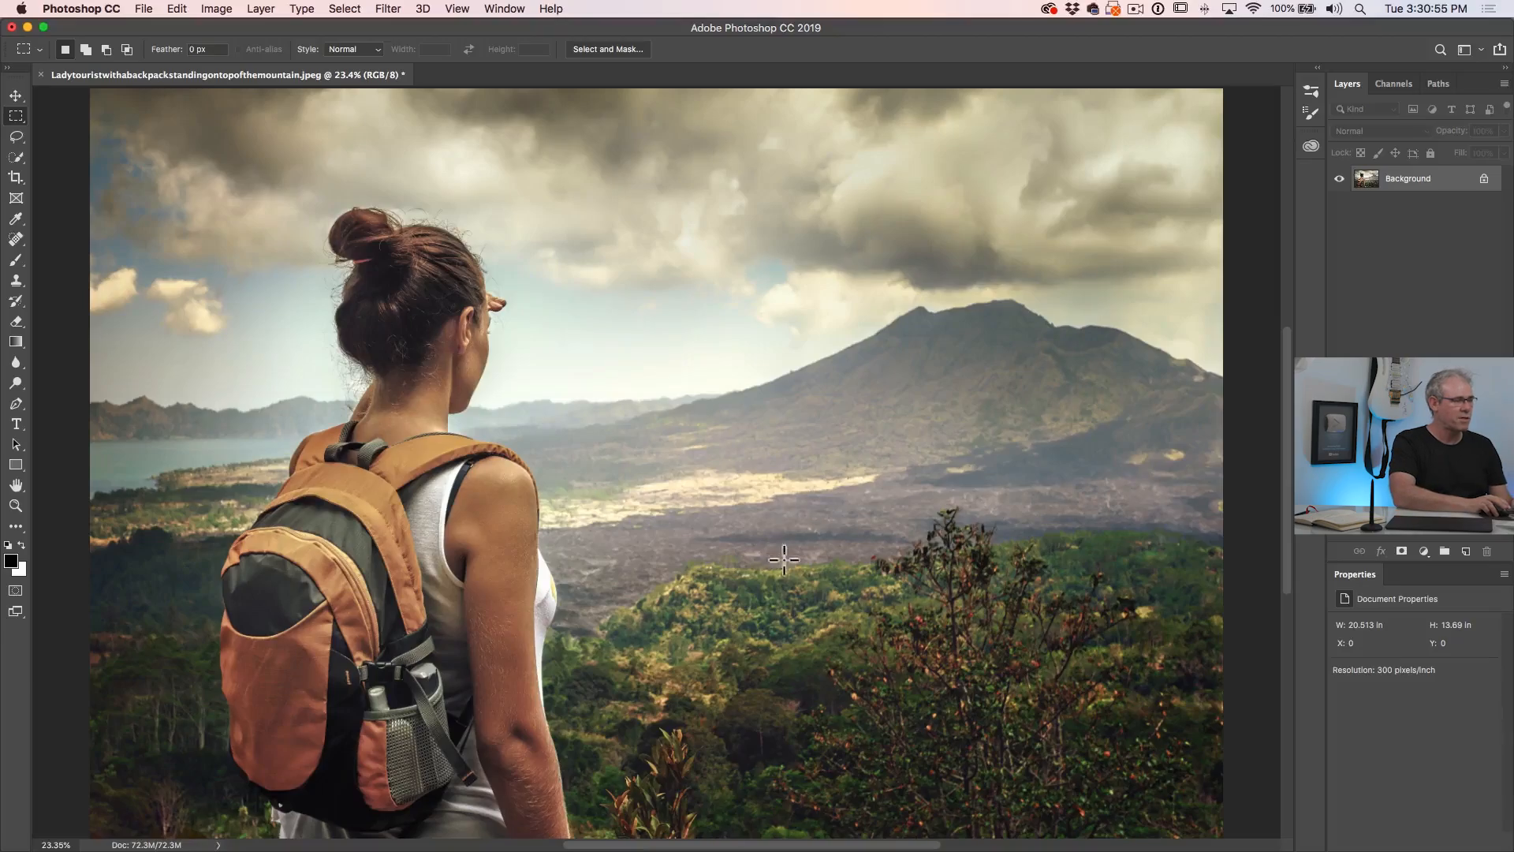
- Select the woman with Select Subject and refine the selection in Select and Mask with a 3 px radius and 0.5 px feather
left_click(15, 96)
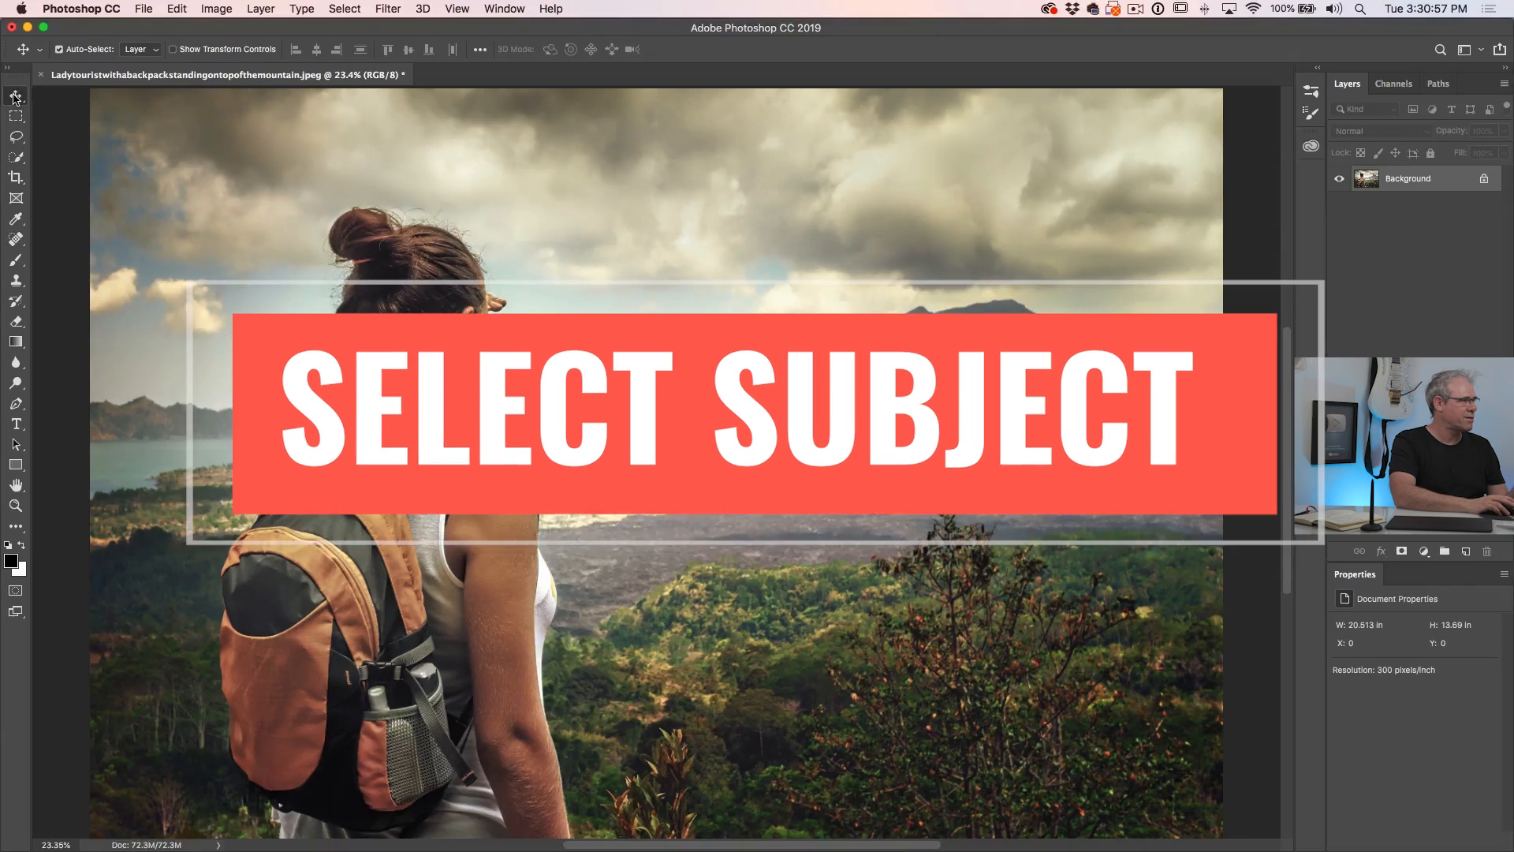
left_click(15, 158)
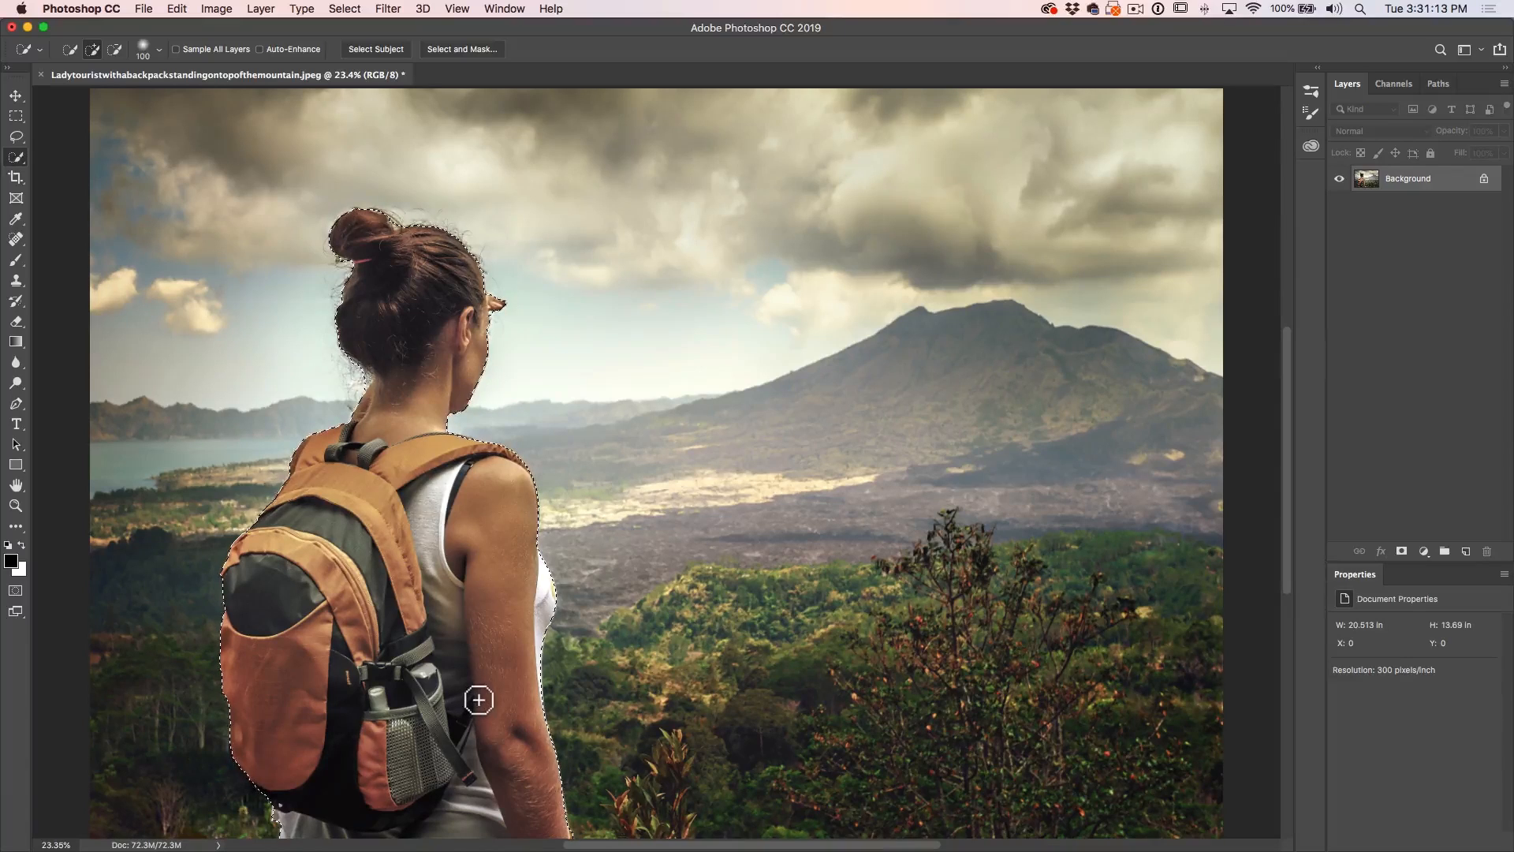
left_click(462, 49)
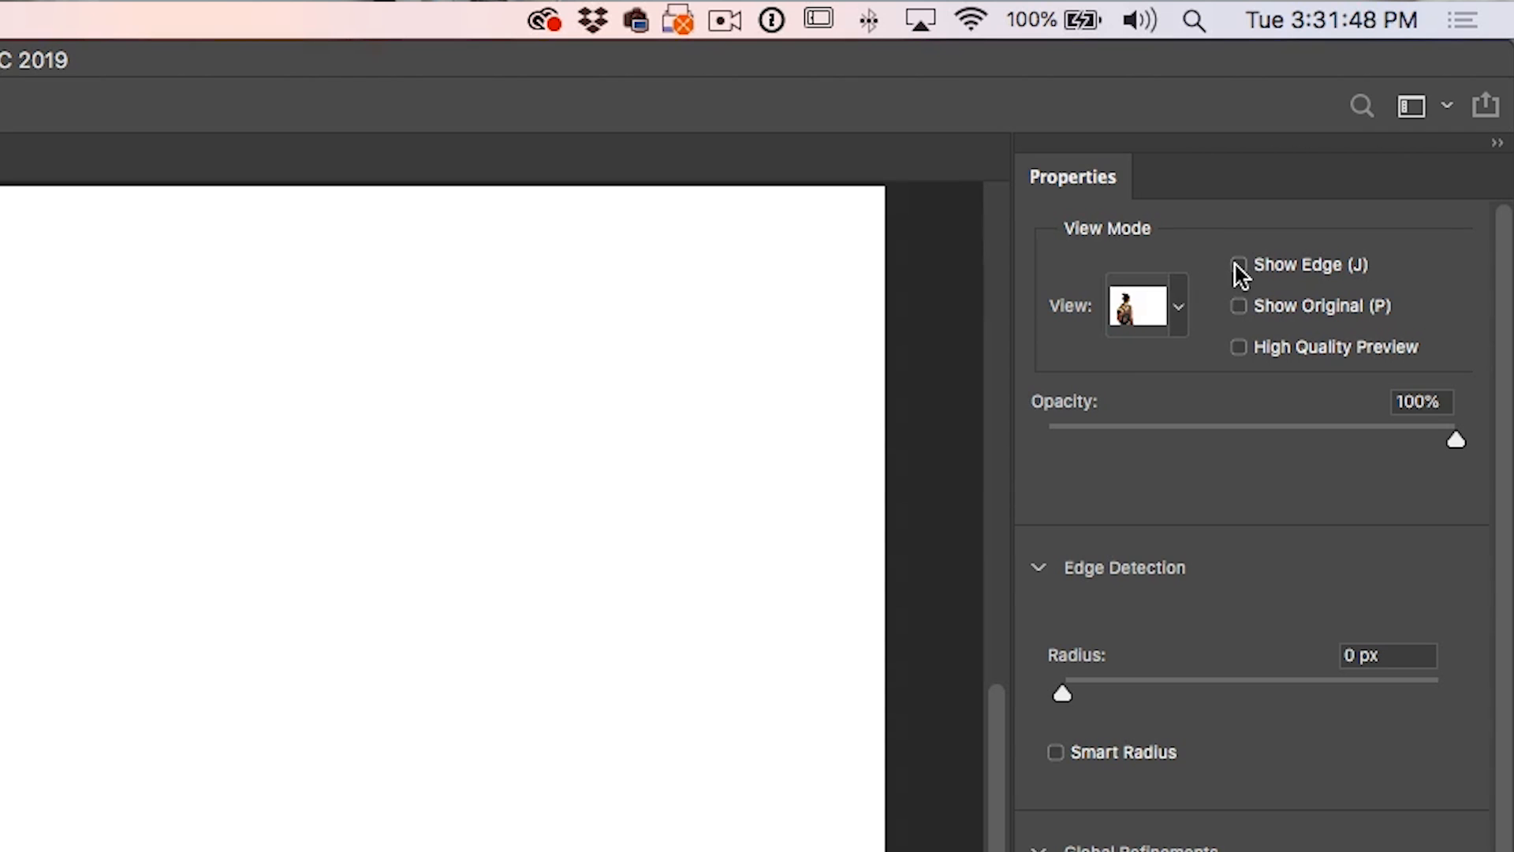
left_click(1238, 265)
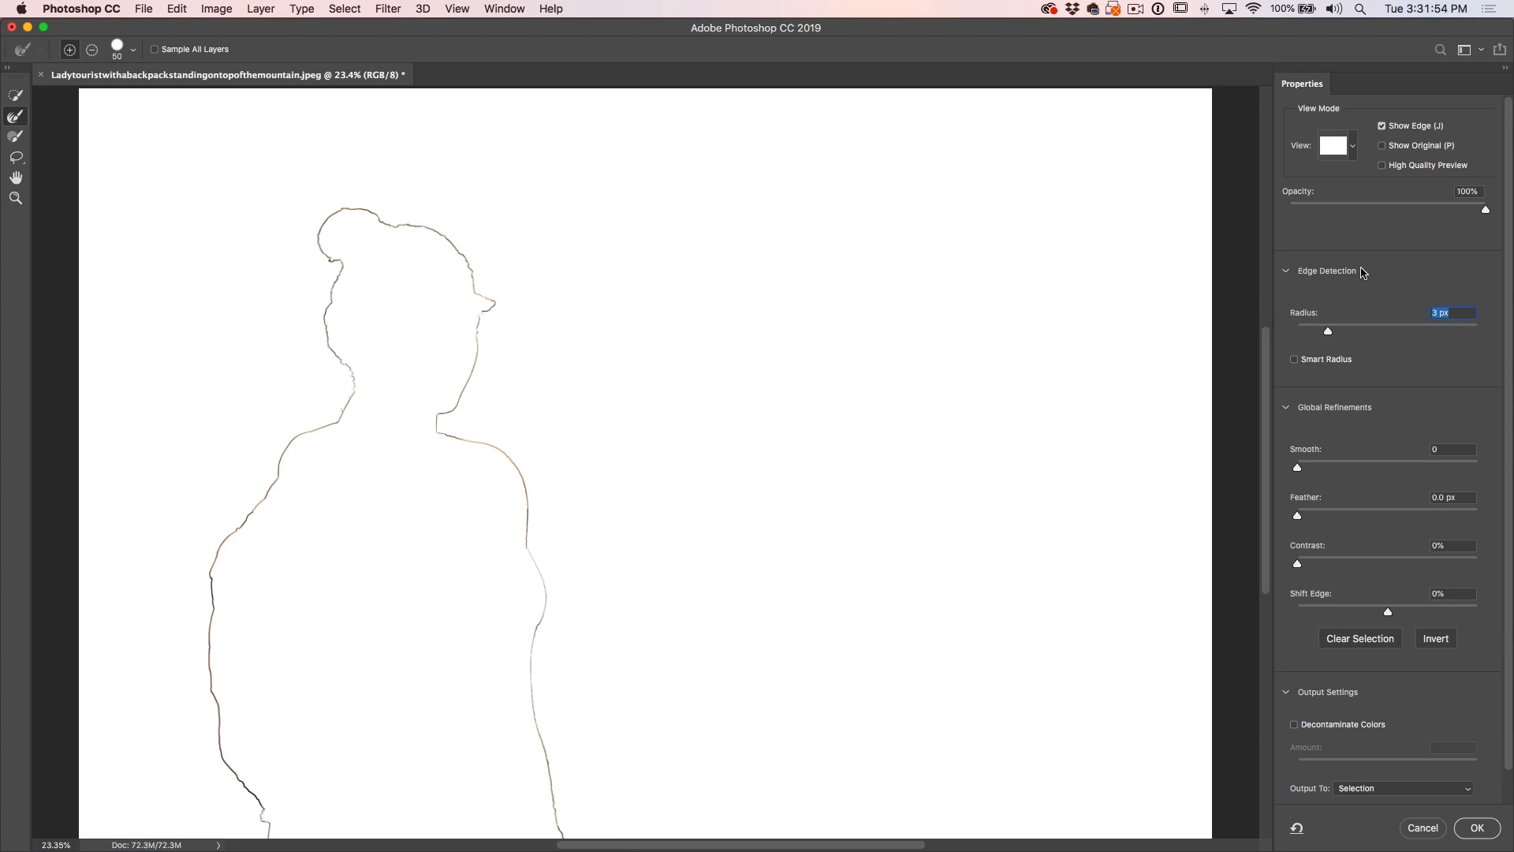
left_click(1383, 127)
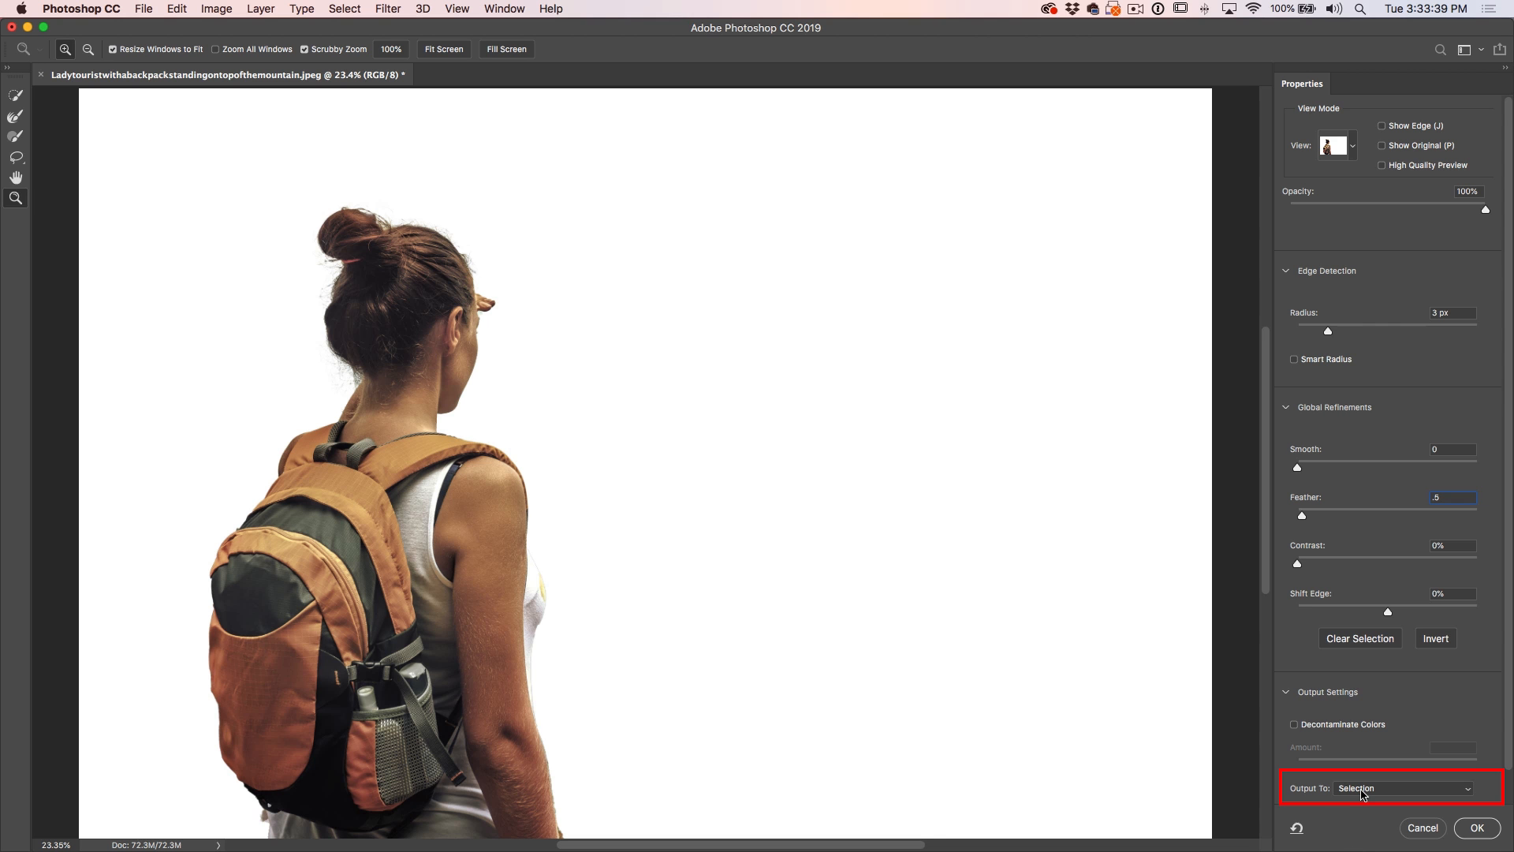
left_click(1477, 828)
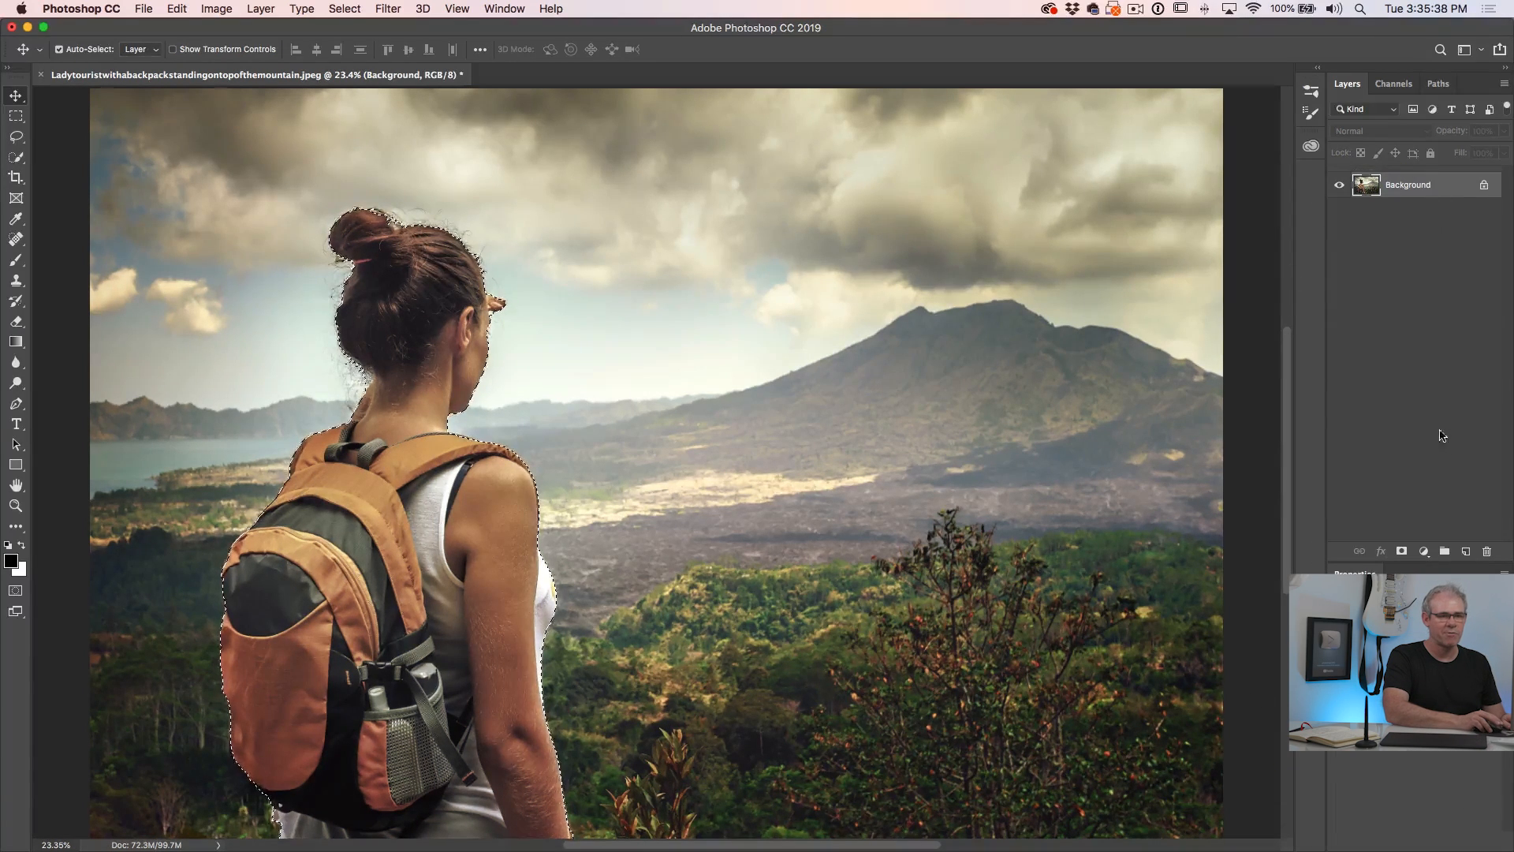
- Fill the woman's selection with black on a new layer, deselect, and check the silhouette by toggling its visibility
left_click(1466, 551)
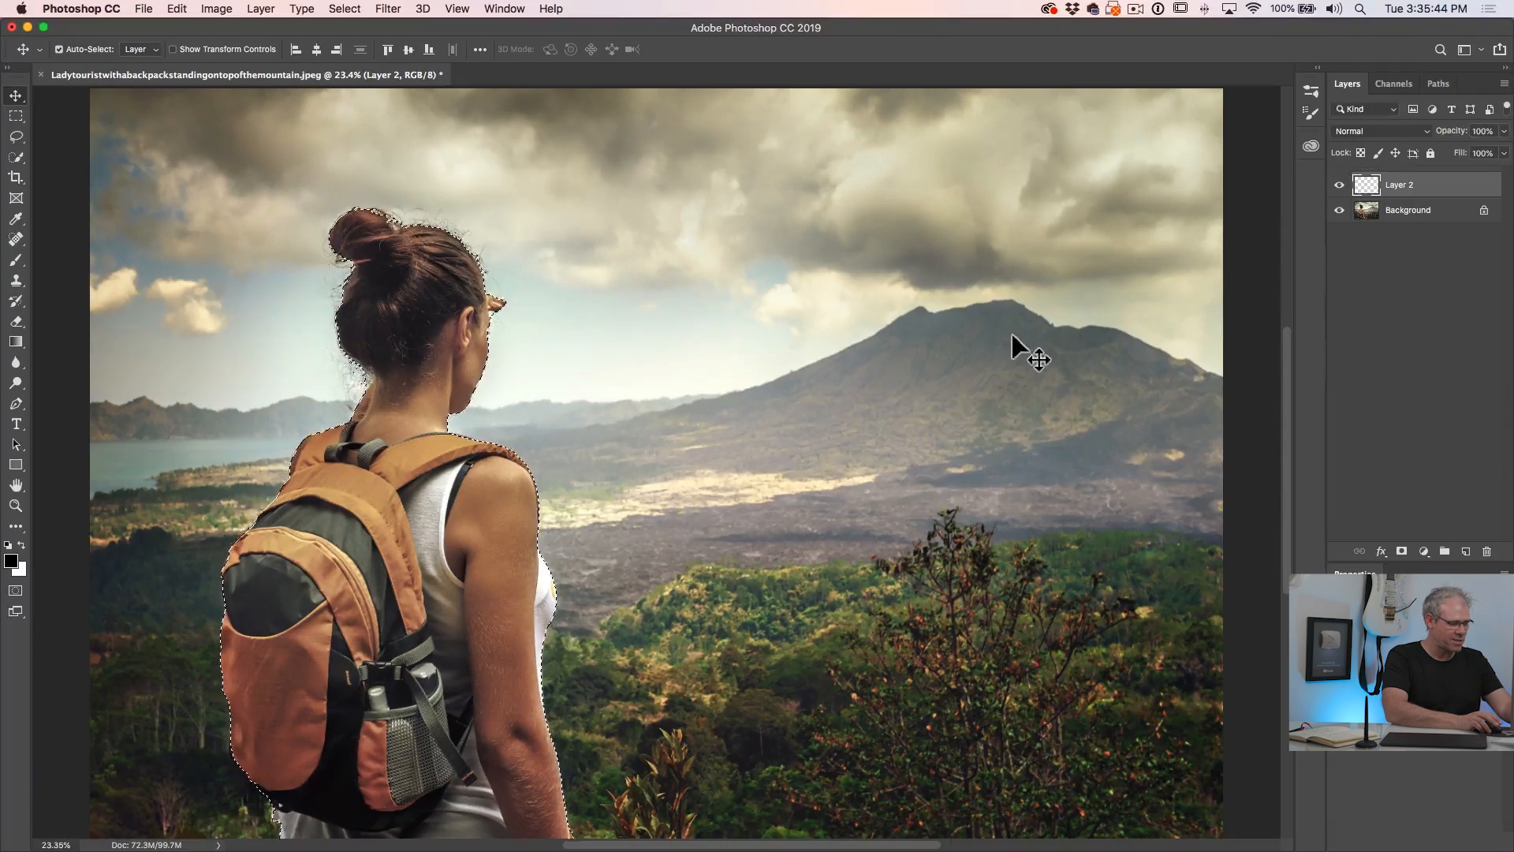
key("d")
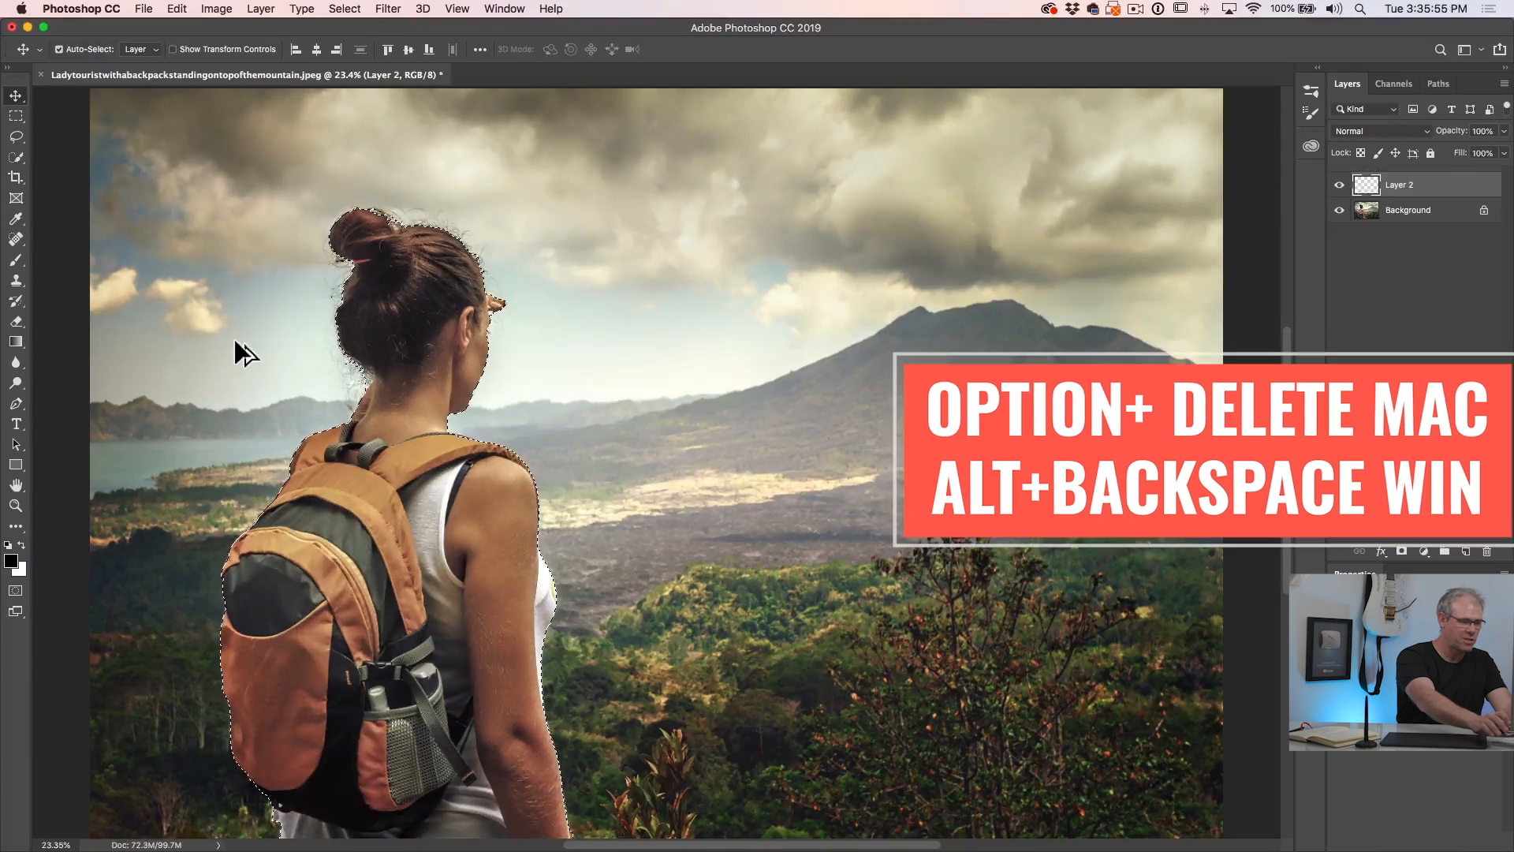
key("alt+BackSpace")
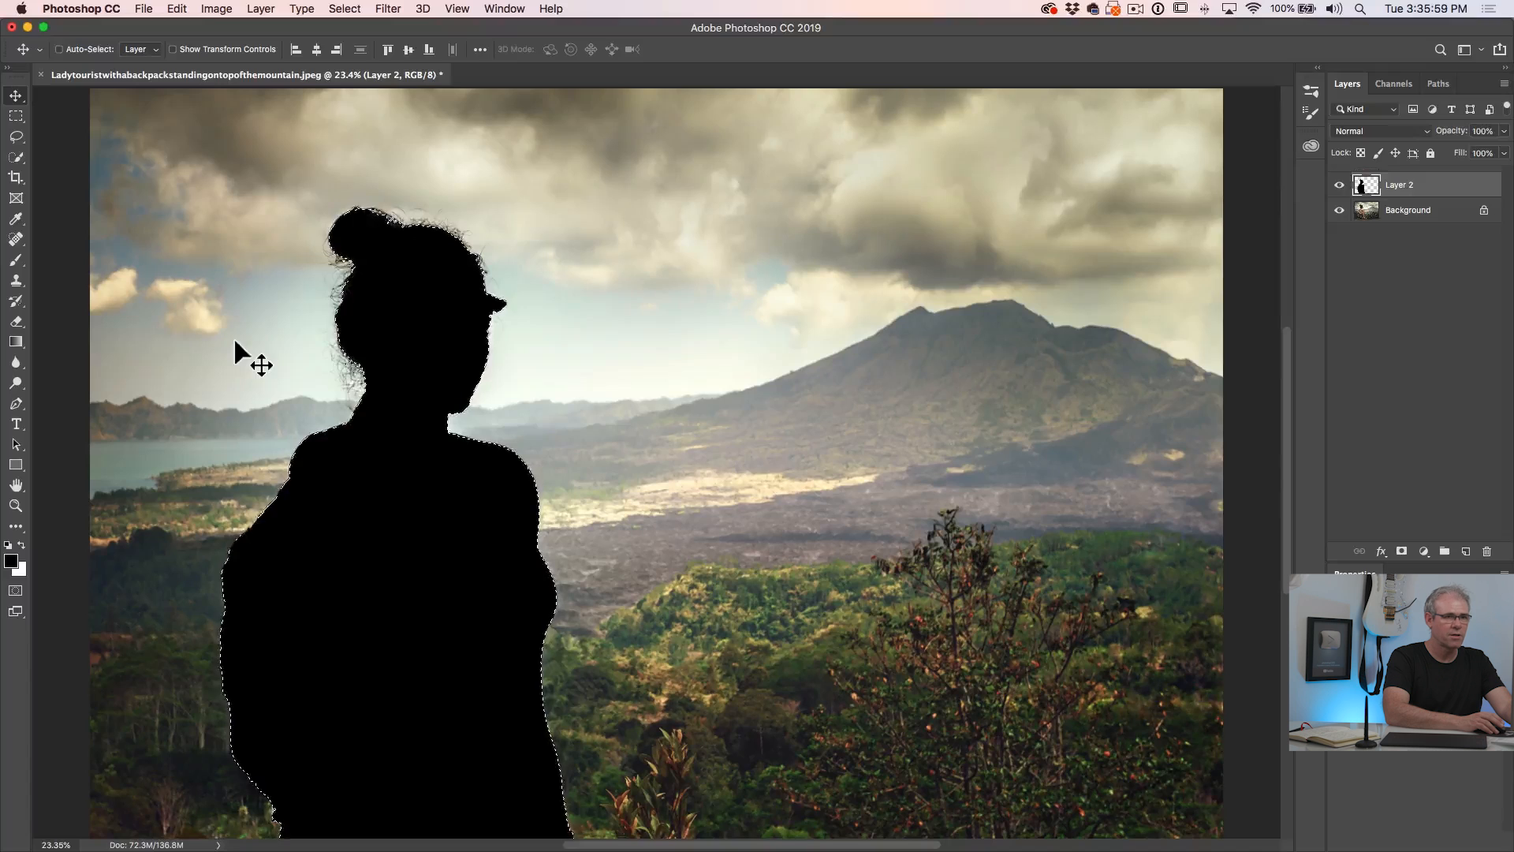
key("super+d")
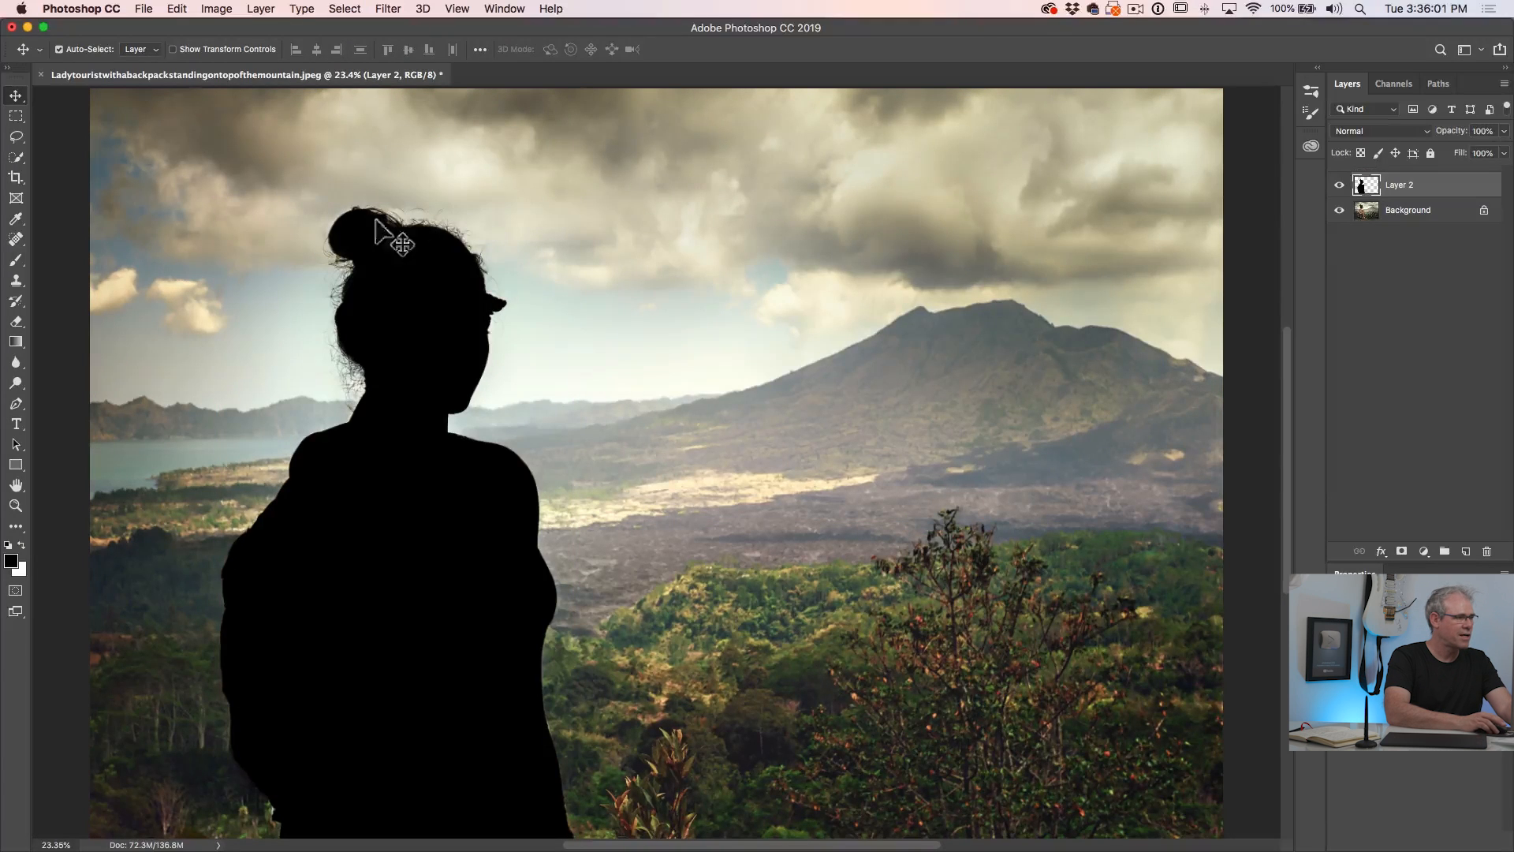
left_click(1340, 187)
left_click(1341, 186)
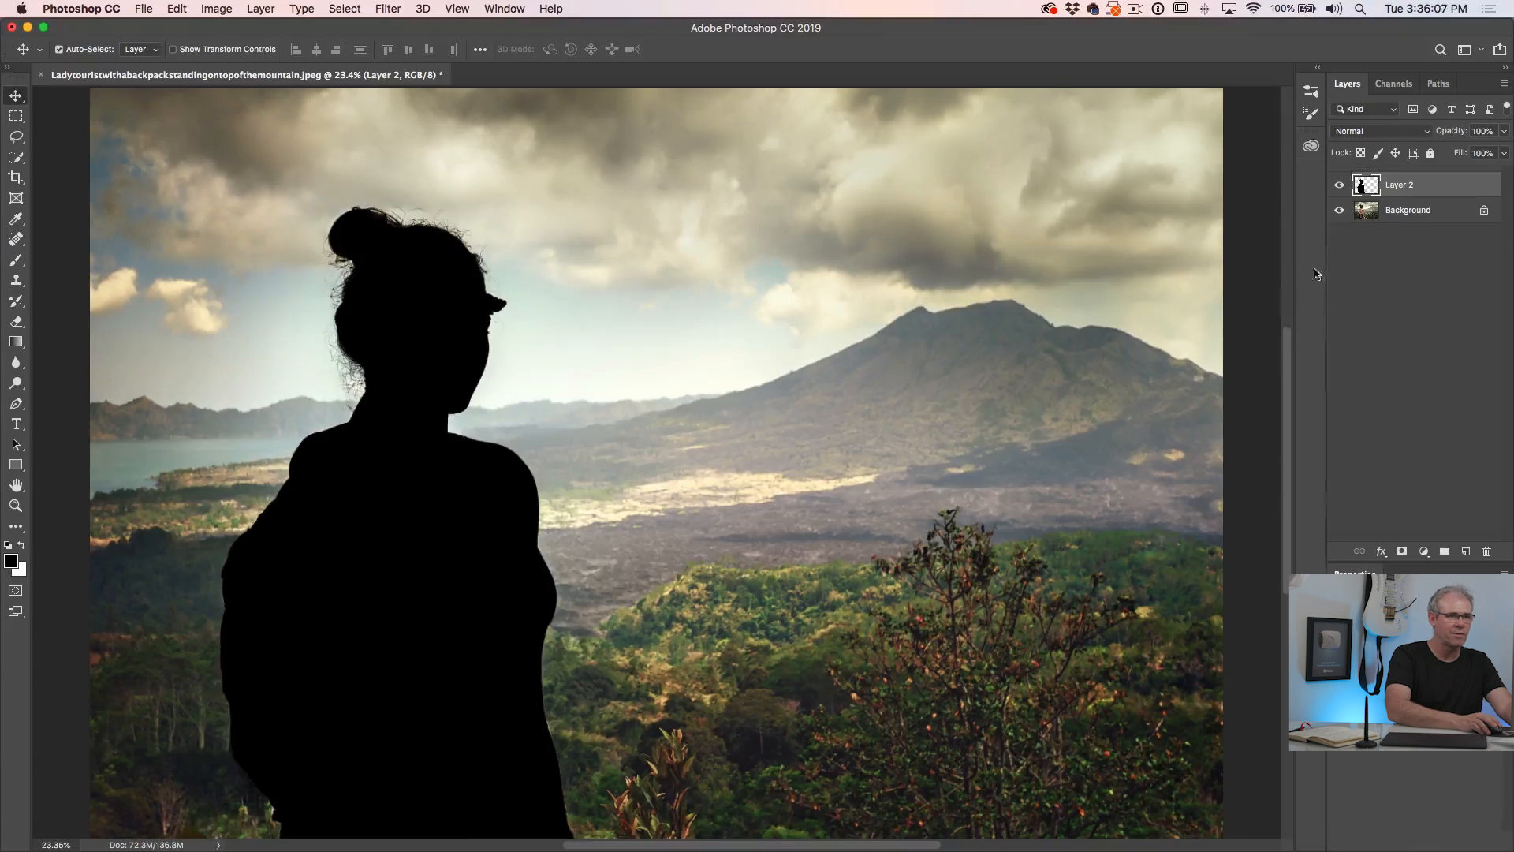
- Select the green foliage on both sides of the woman on the Background layer with the Quick Selection tool
left_click(1408, 210)
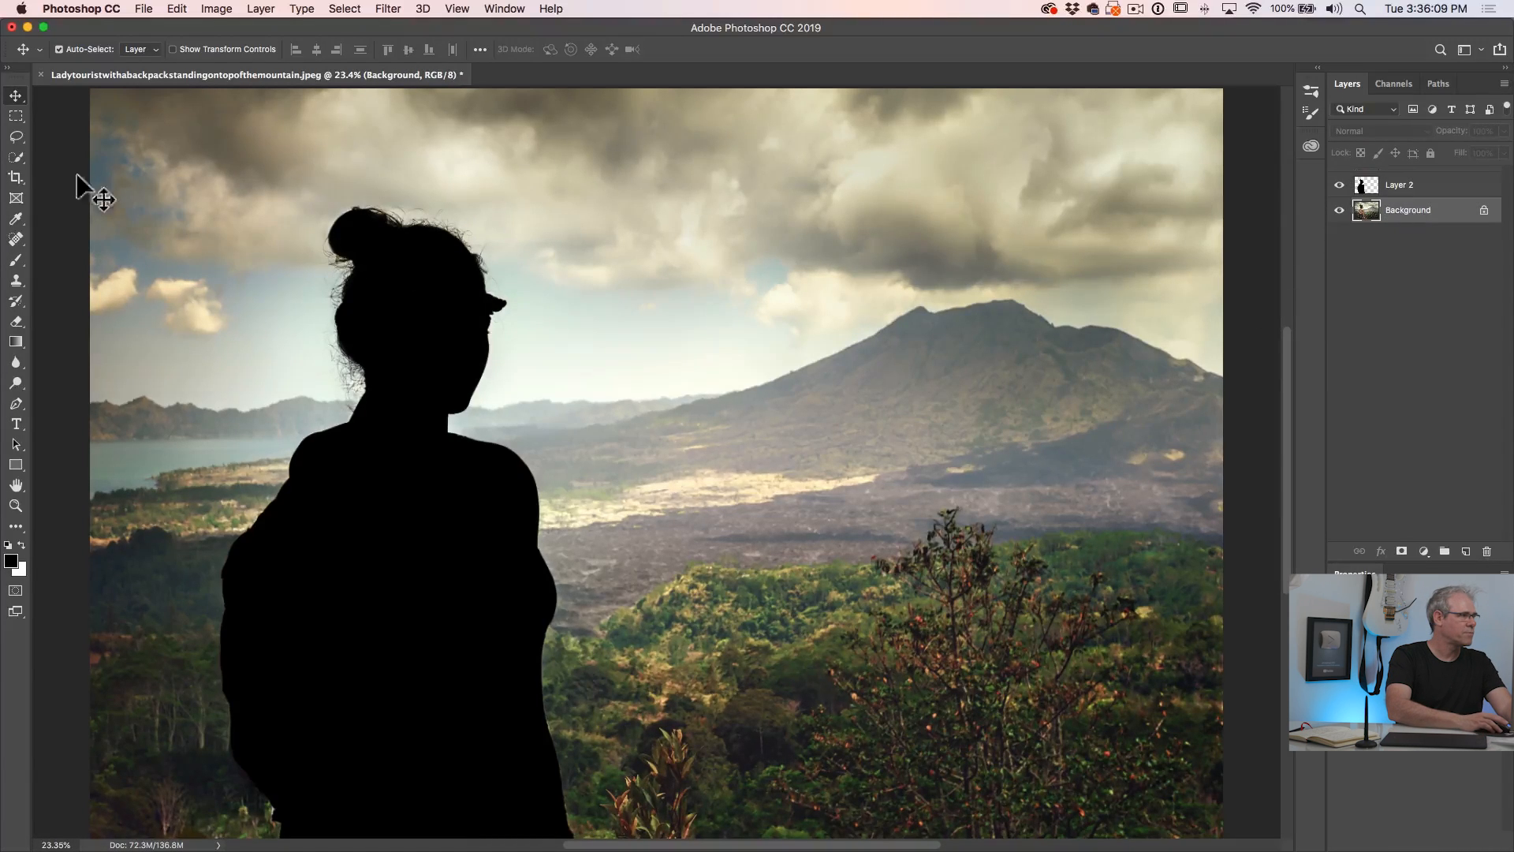
left_click(15, 158)
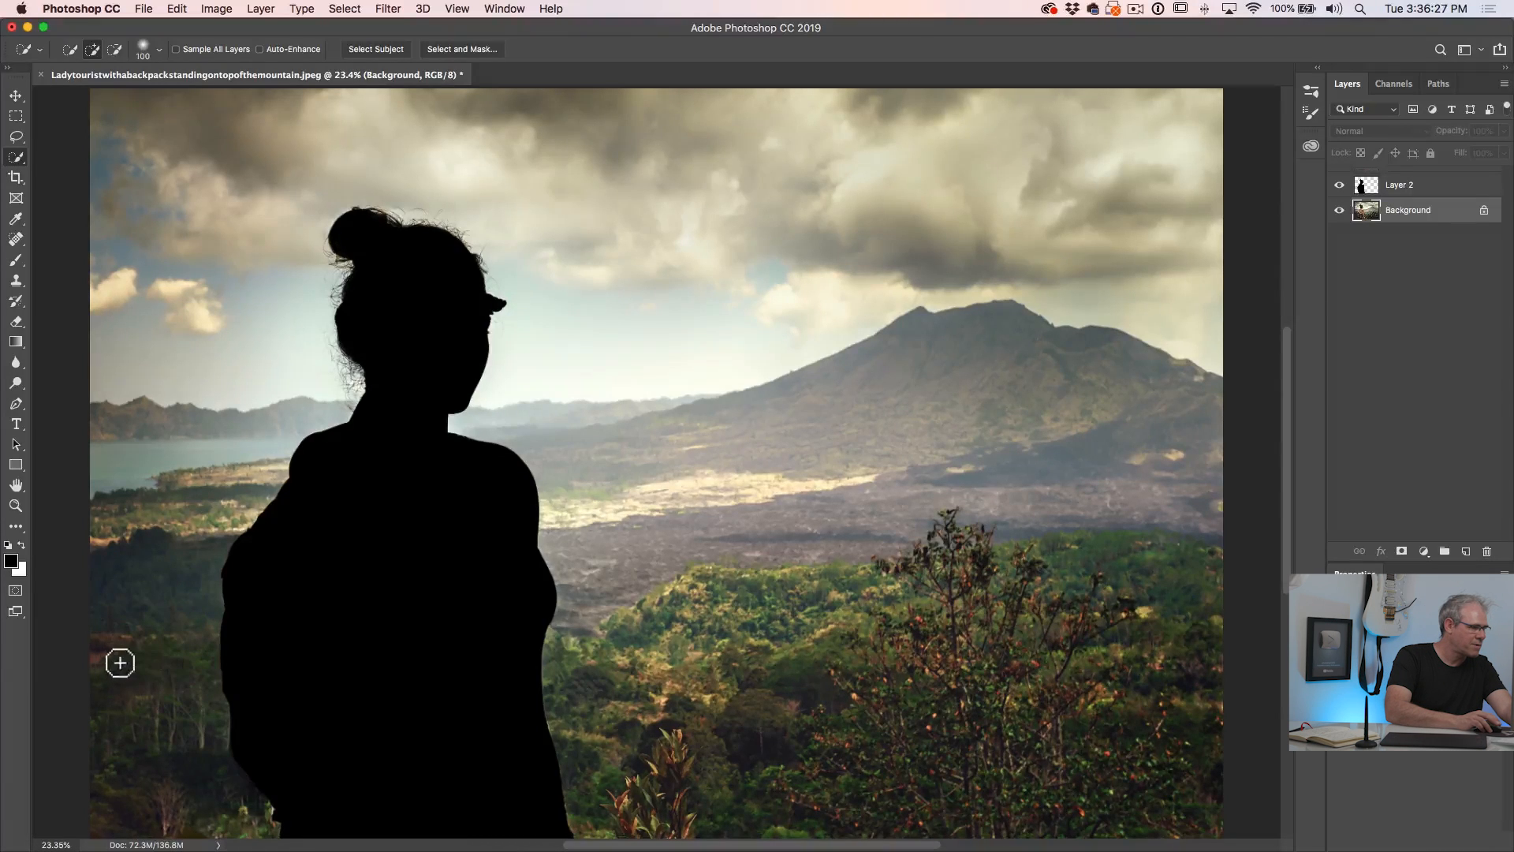
mouse_move(124, 660)
left_mouse_down()
mouse_move(199, 666)
mouse_move(173, 622)
left_mouse_up()
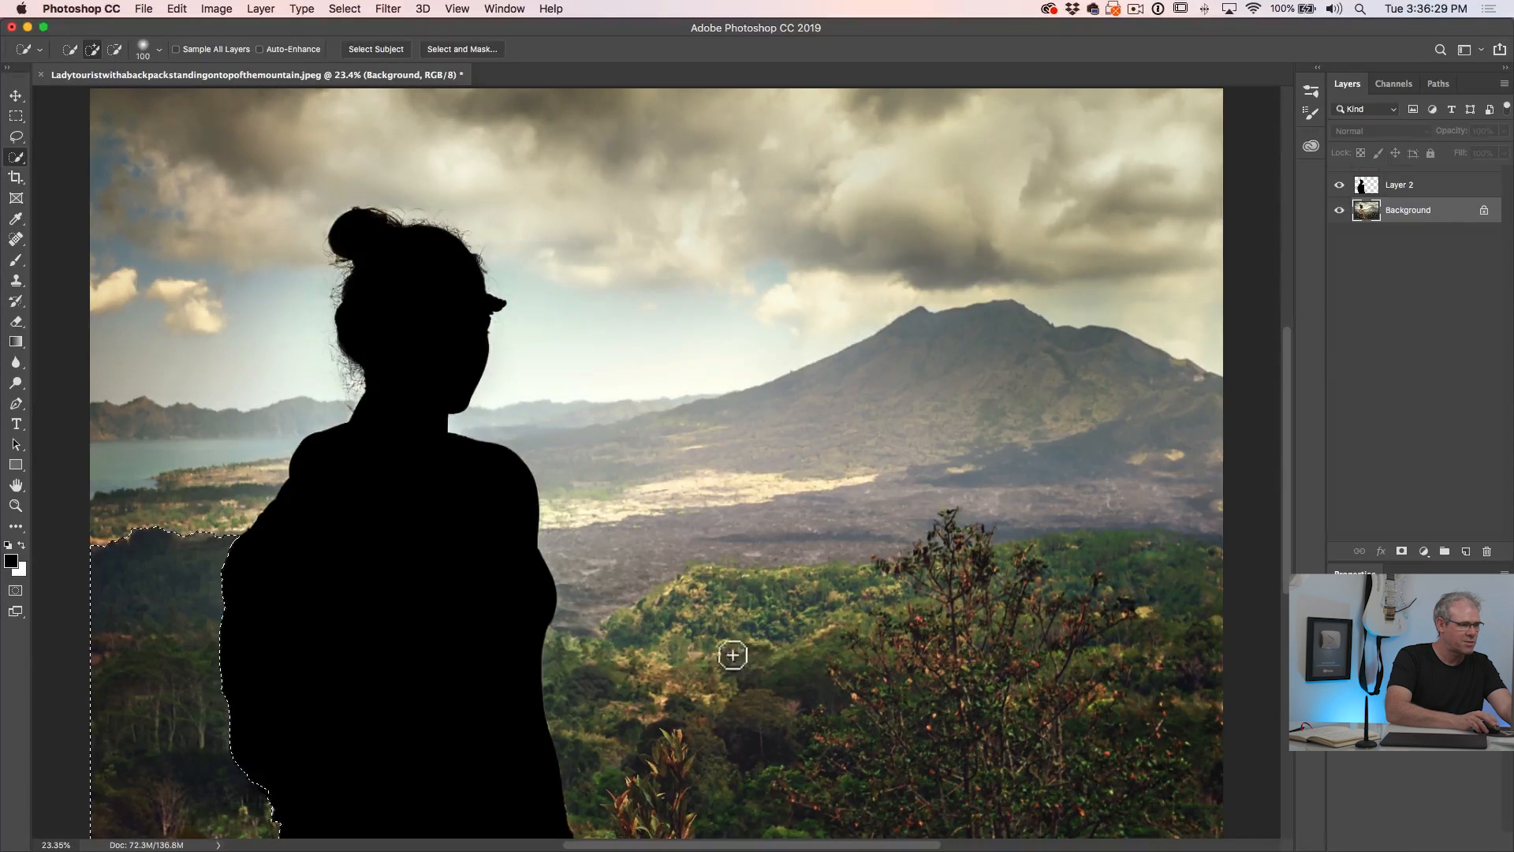
mouse_move(565, 680)
left_mouse_down()
mouse_move(666, 700)
mouse_move(807, 662)
mouse_move(1133, 642)
mouse_move(1185, 582)
mouse_move(899, 584)
mouse_move(686, 615)
mouse_move(649, 662)
mouse_move(931, 587)
mouse_move(973, 534)
mouse_move(922, 591)
left_mouse_up()
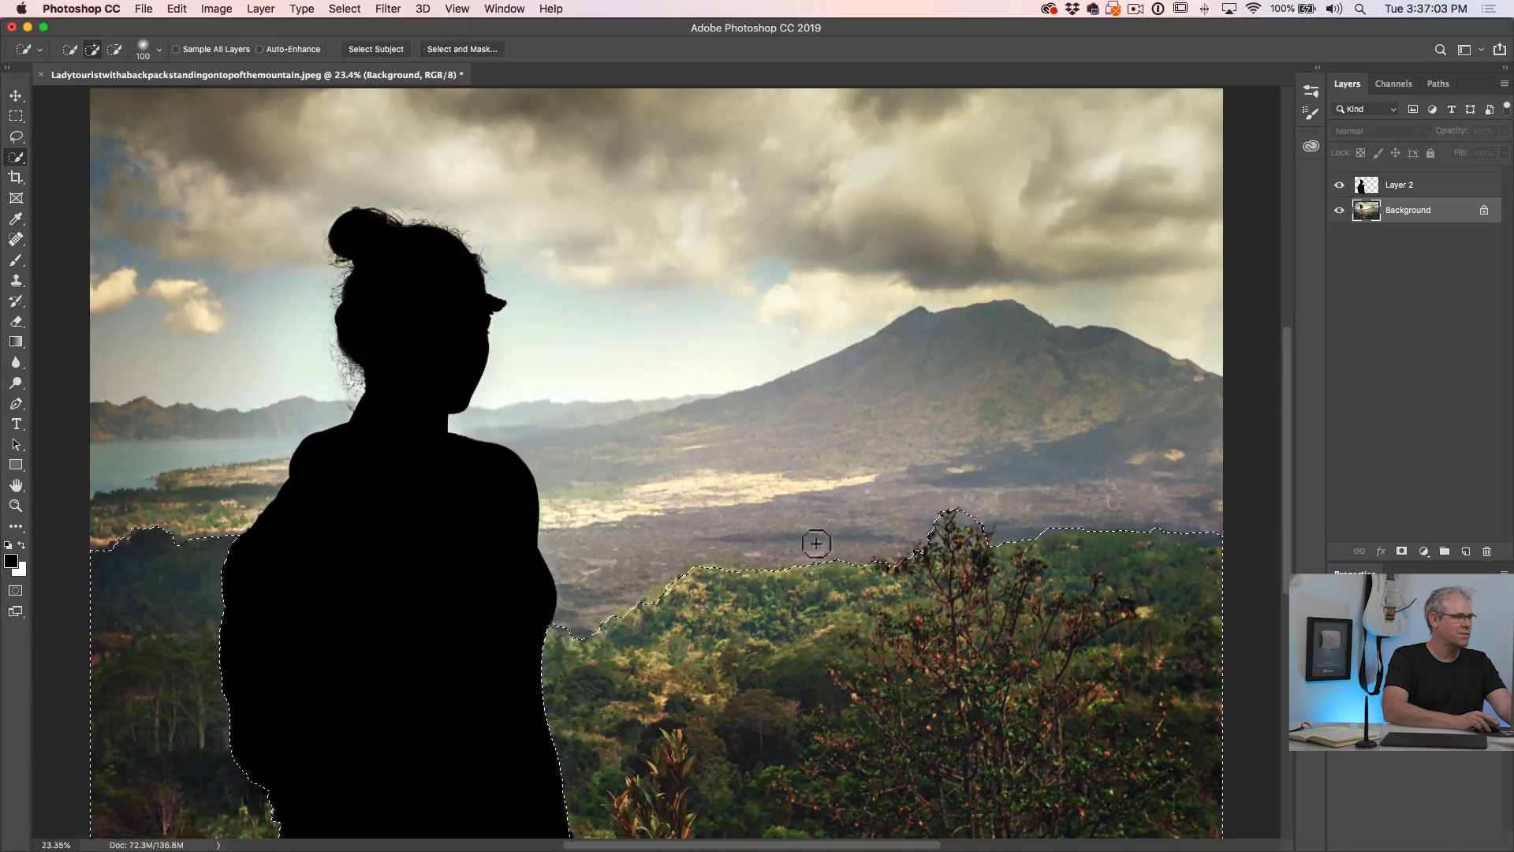
- Set the edge detection radius of the foliage selection to 6 px in Select and Mask, previewing the edge
left_click(459, 49)
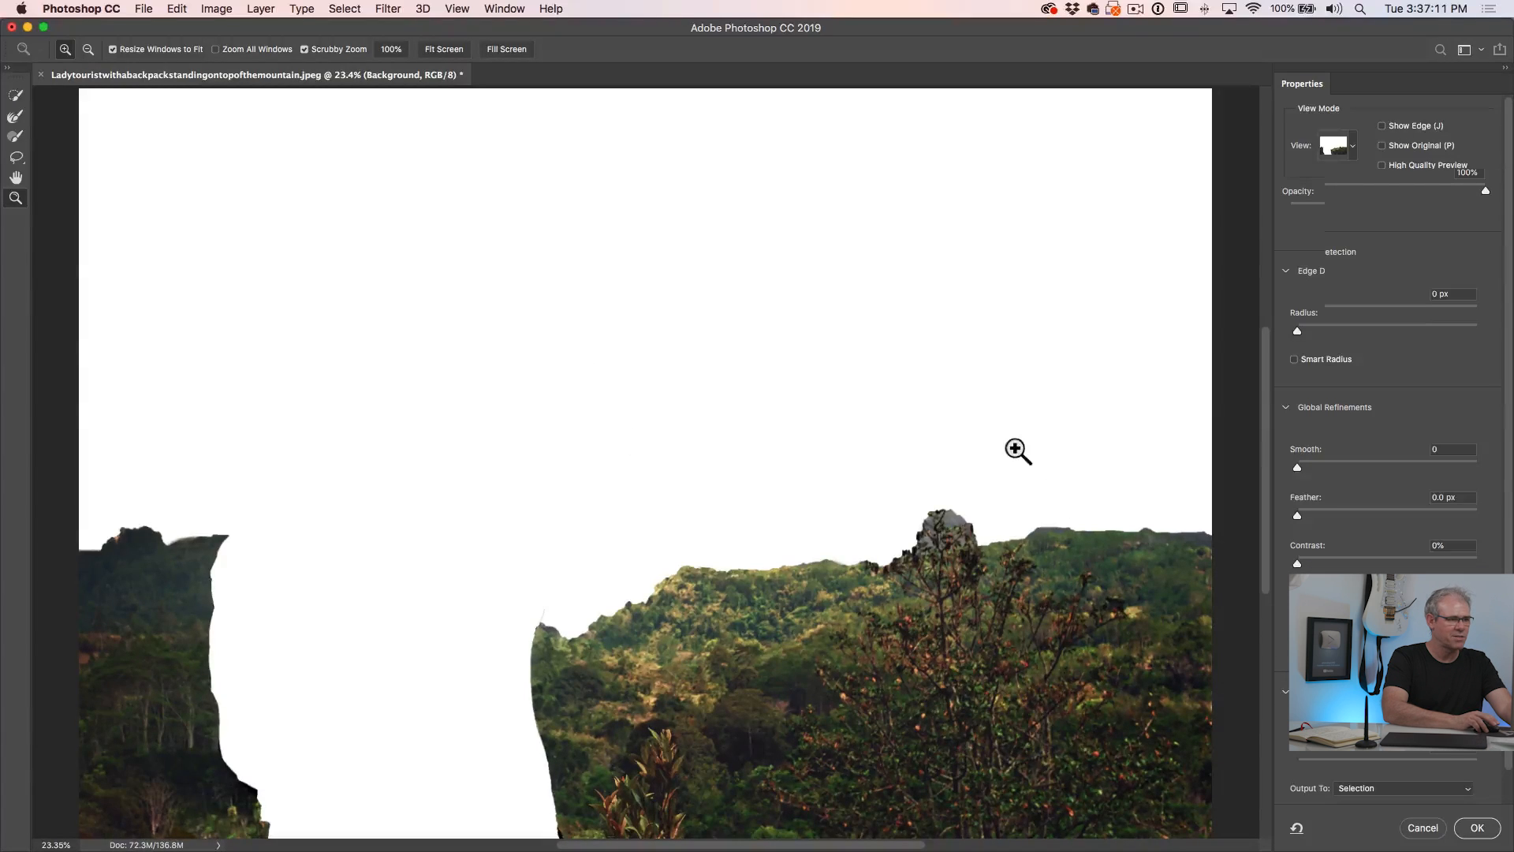
left_click(1408, 128)
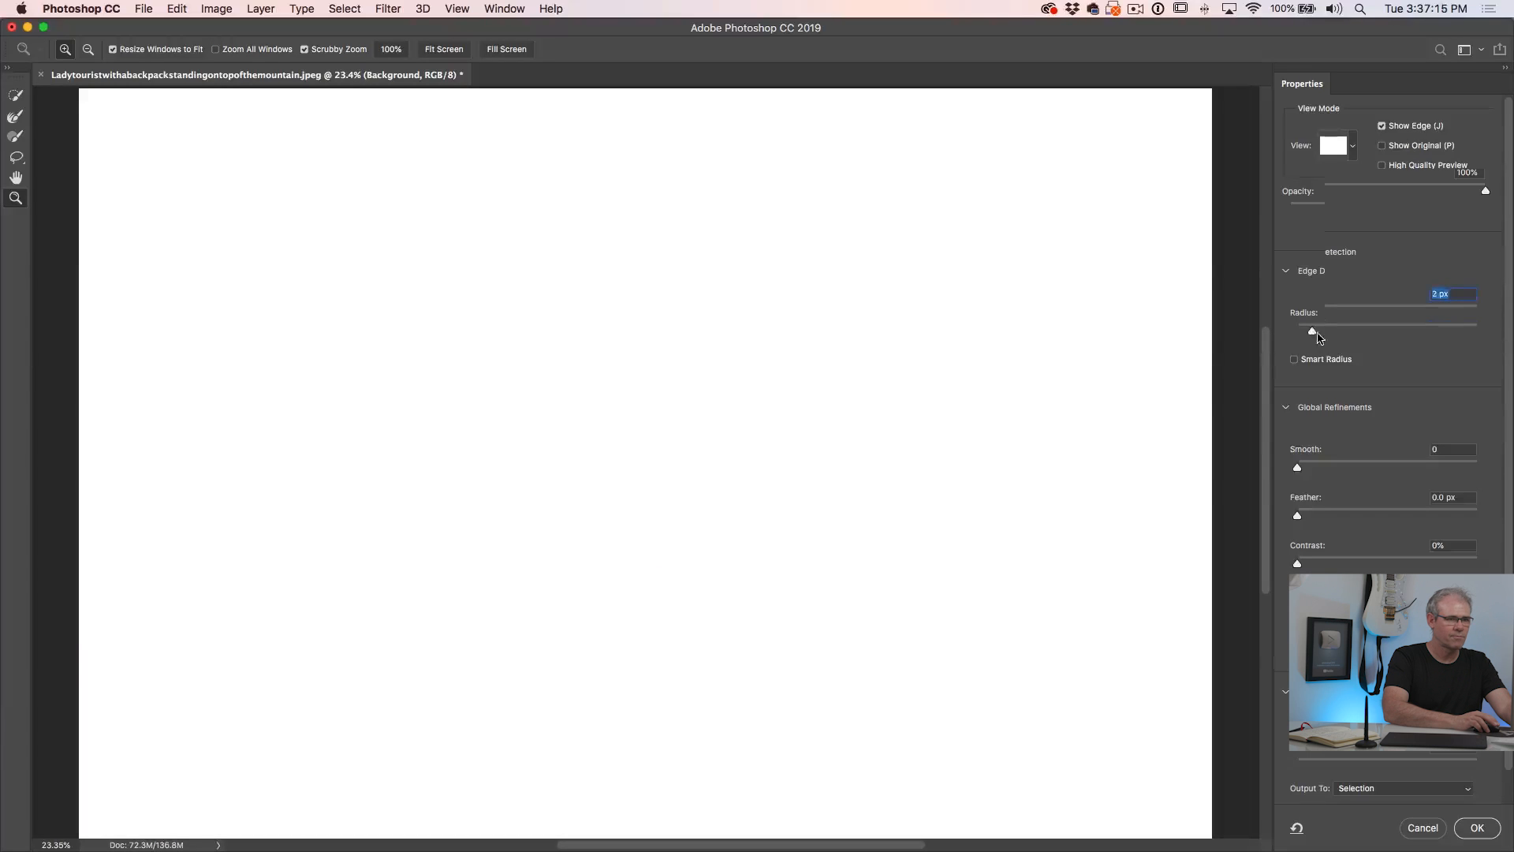
left_click_drag(1327, 331, 1334, 329)
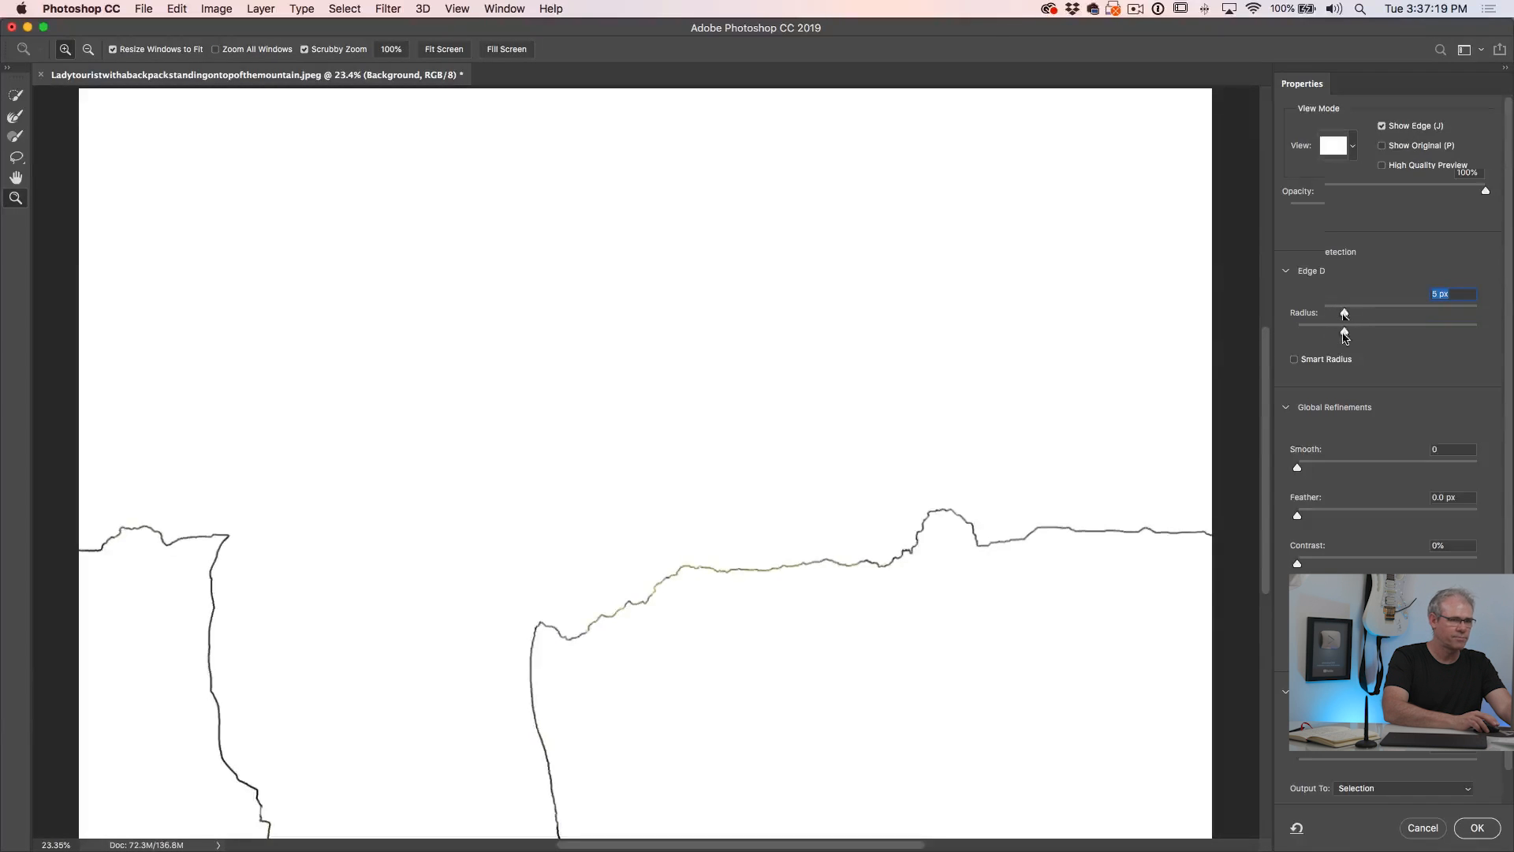
left_click_drag(1346, 336, 1350, 333)
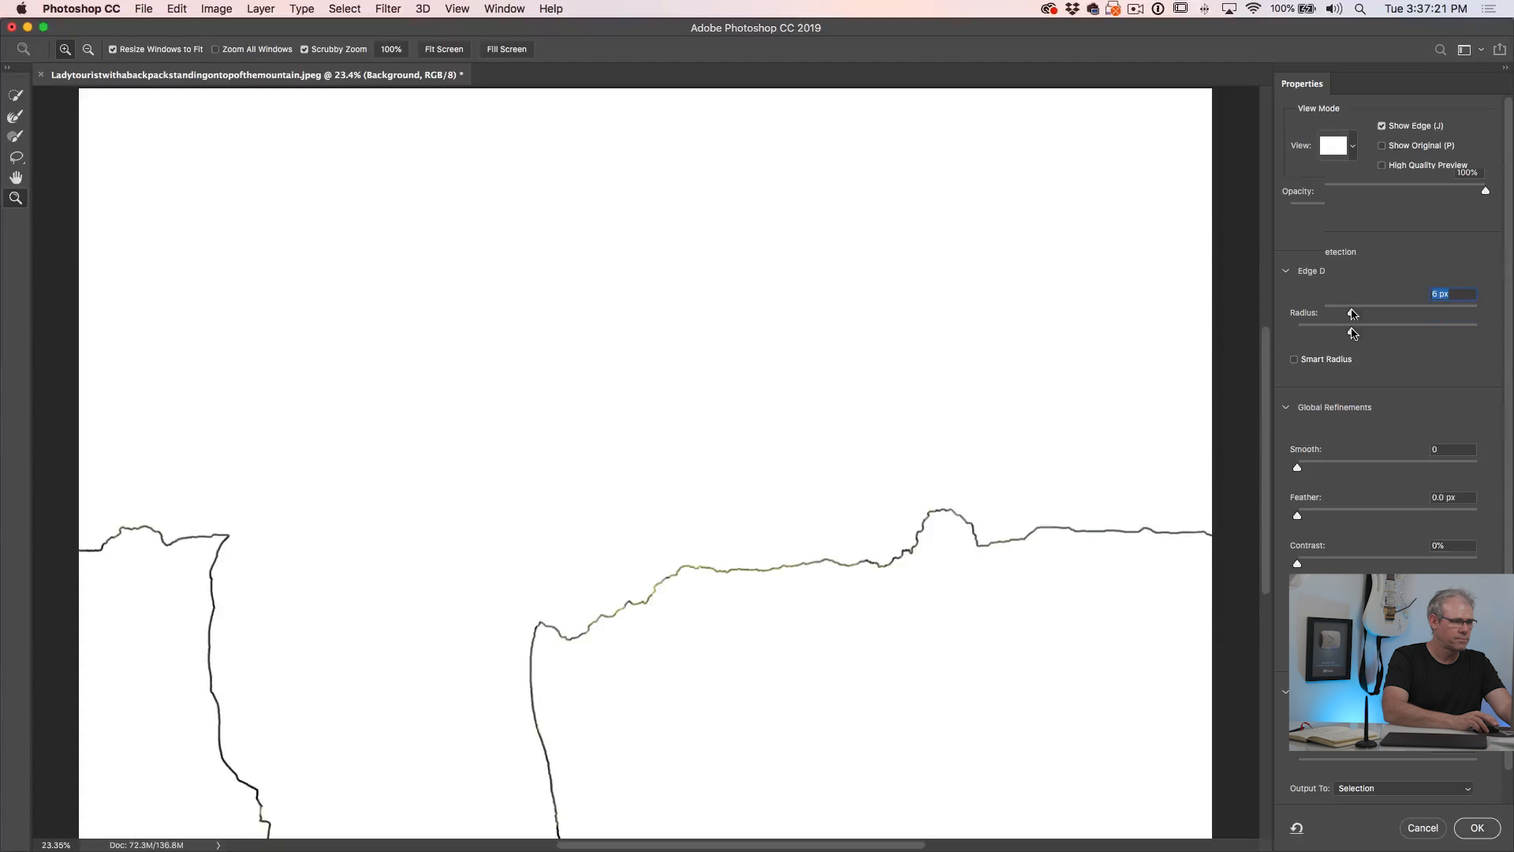
left_click(1383, 128)
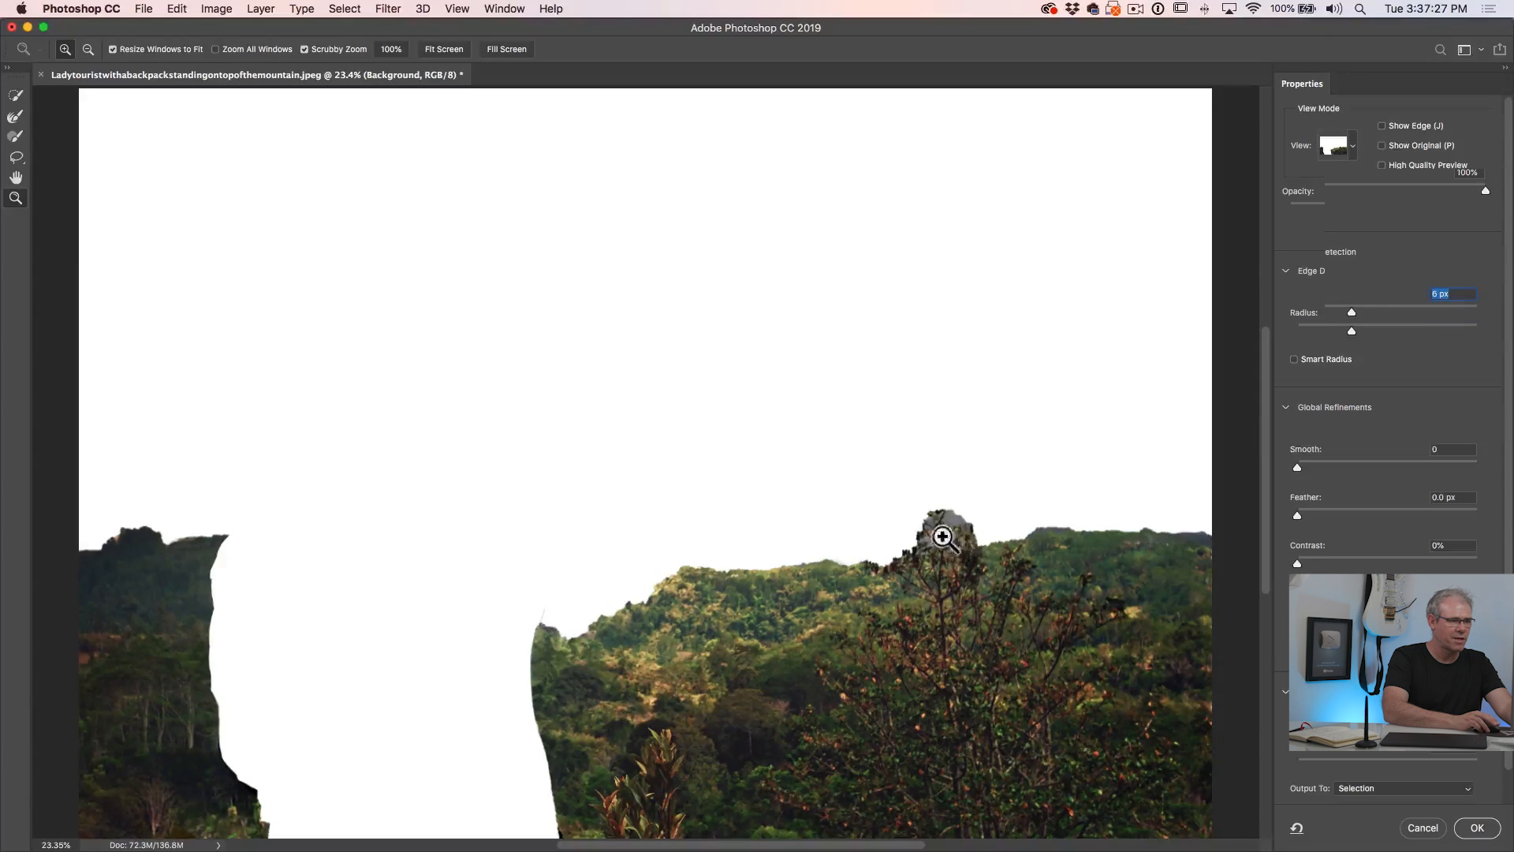
- Refine the selection around the protruding treetop with the Refine Edge Brush and apply the refined selection
left_click(15, 116)
mouse_move(907, 523)
left_mouse_down()
mouse_move(929, 538)
mouse_move(979, 531)
mouse_move(930, 545)
mouse_move(962, 526)
mouse_move(950, 508)
mouse_move(912, 559)
mouse_move(1019, 532)
mouse_move(942, 512)
left_mouse_up()
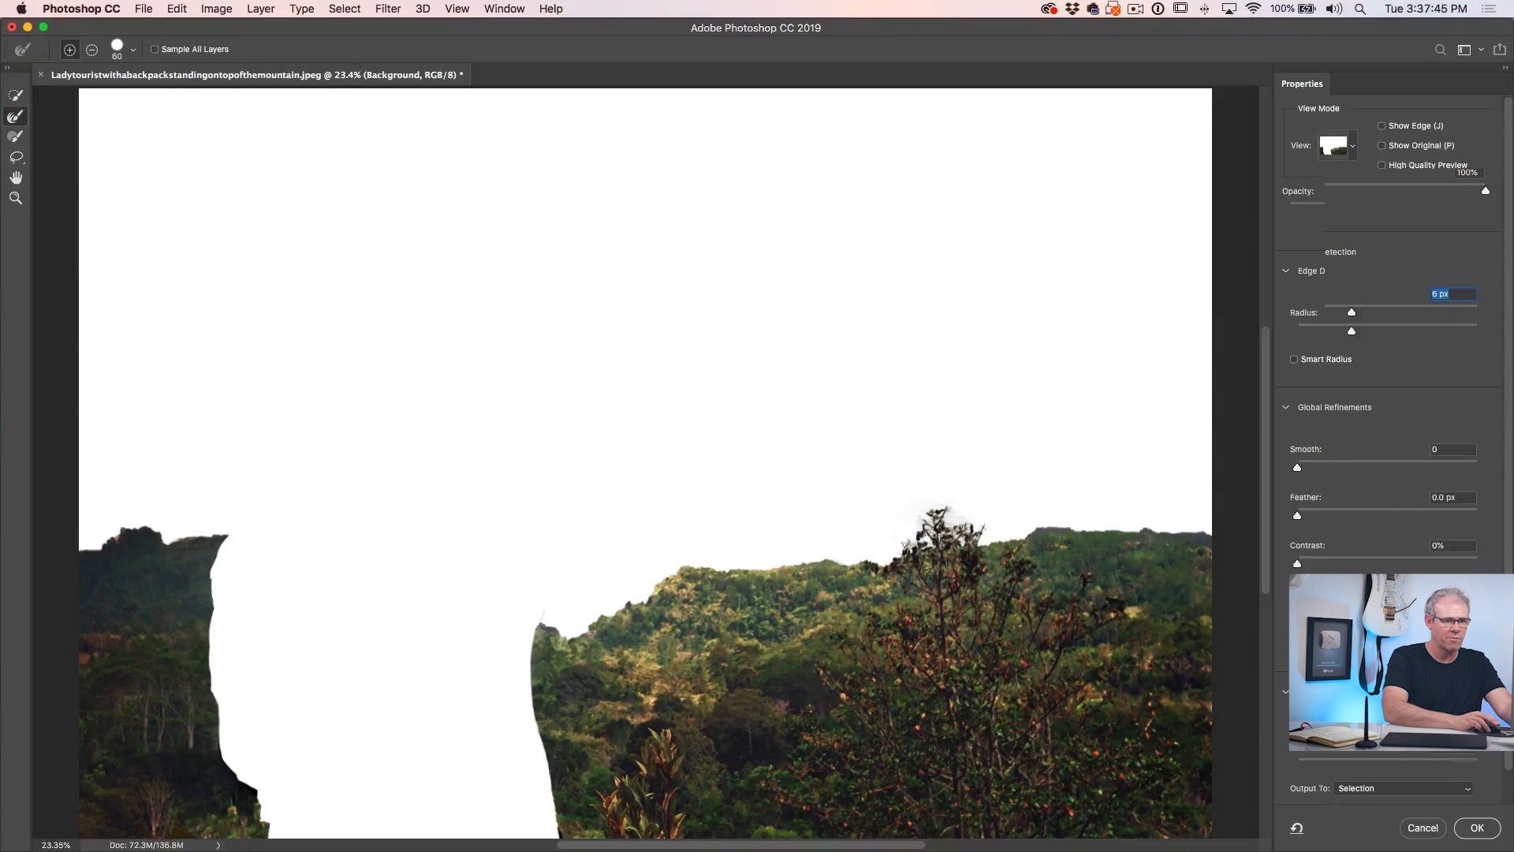
left_click(1488, 828)
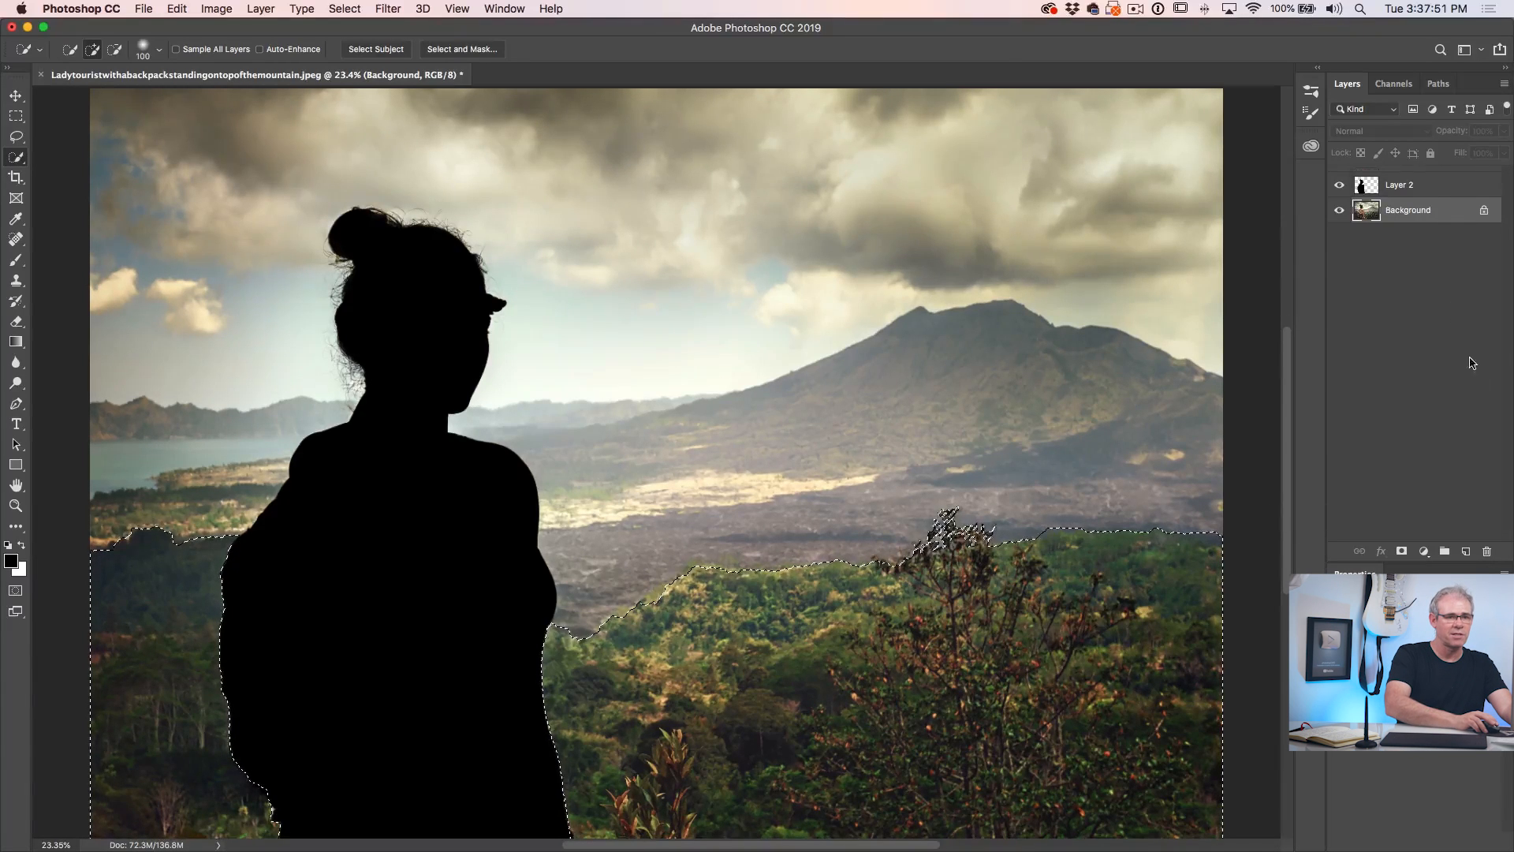
- Fill the foliage selection on a new layer above the Background with grey at 40% brightness, and deselect
left_click(1467, 551)
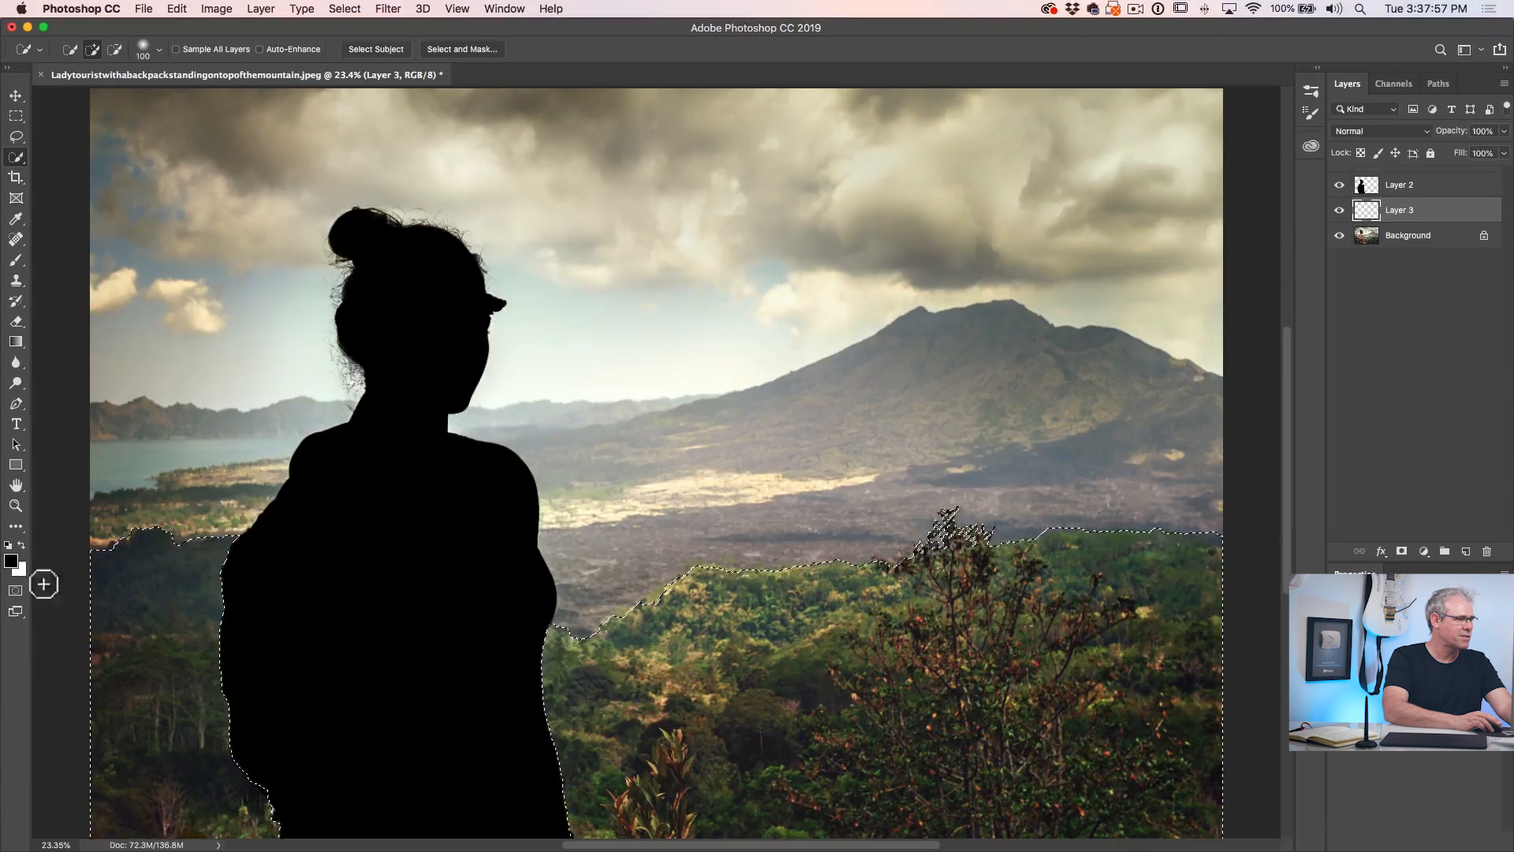
left_click(11, 561)
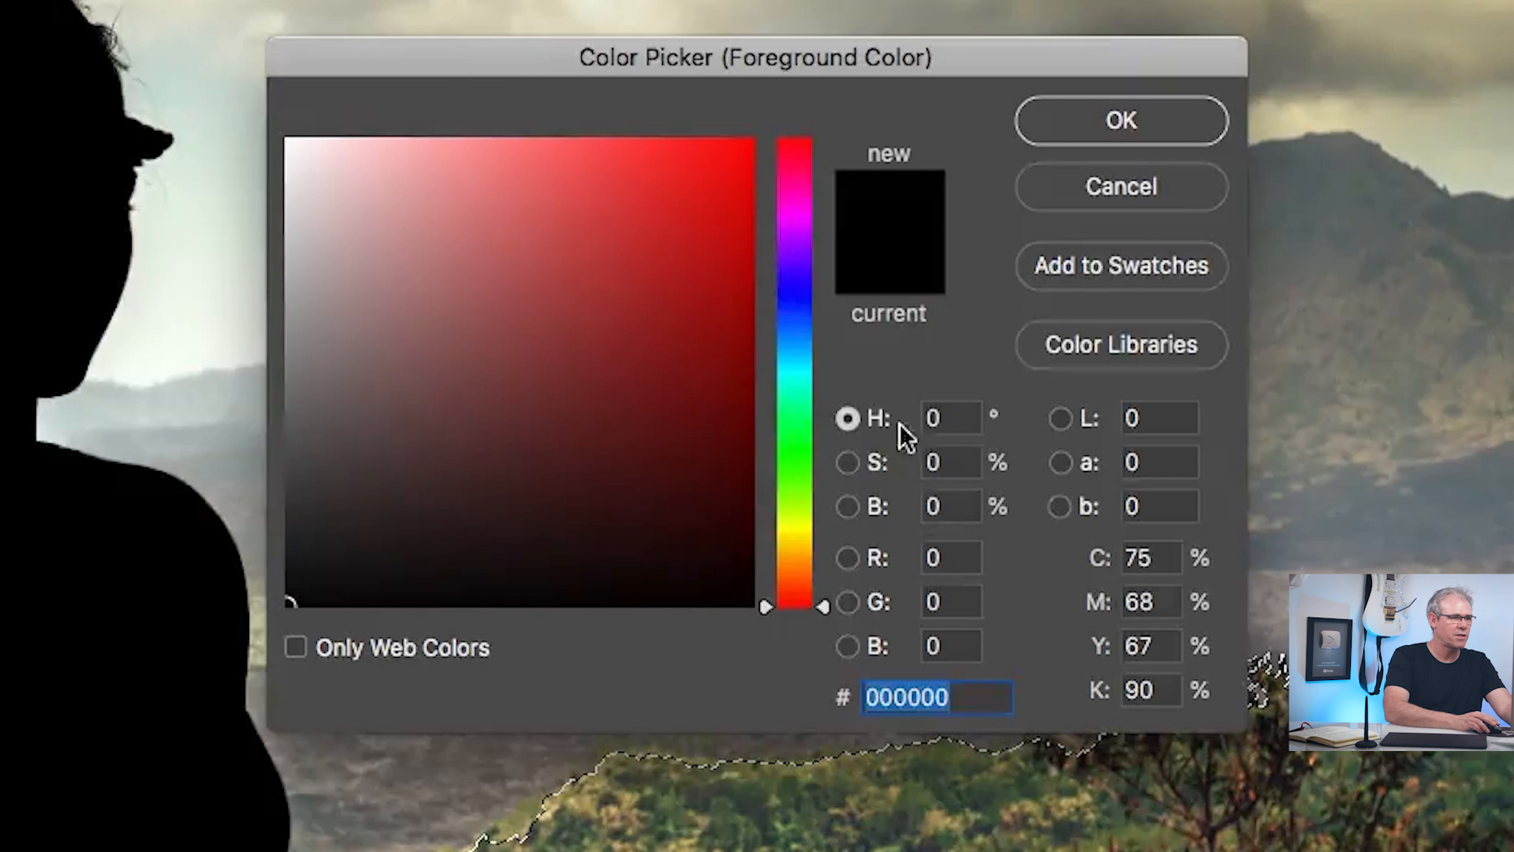
left_click(935, 506)
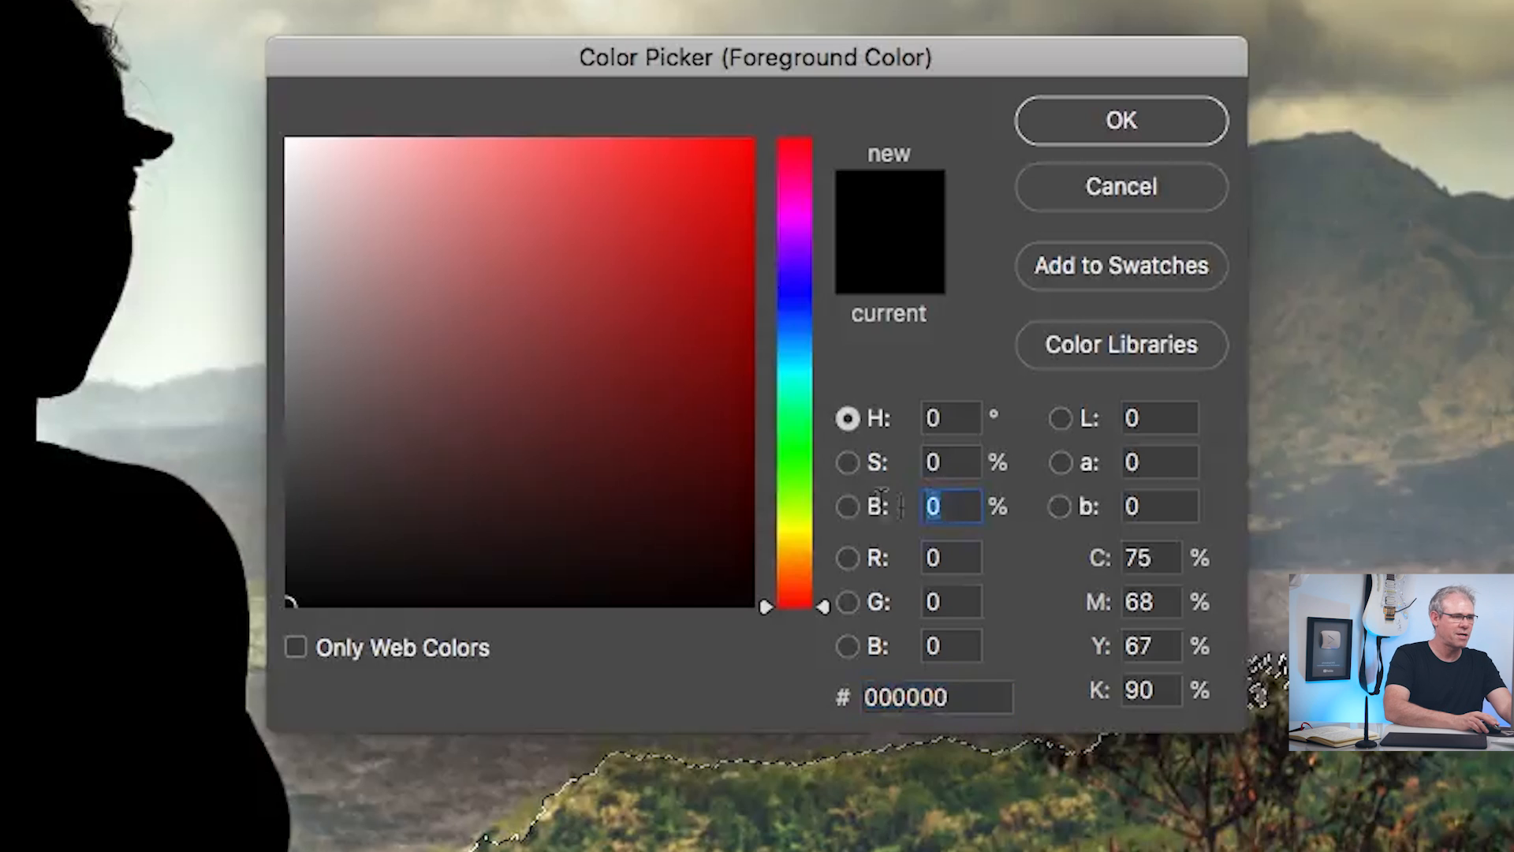
type("30")
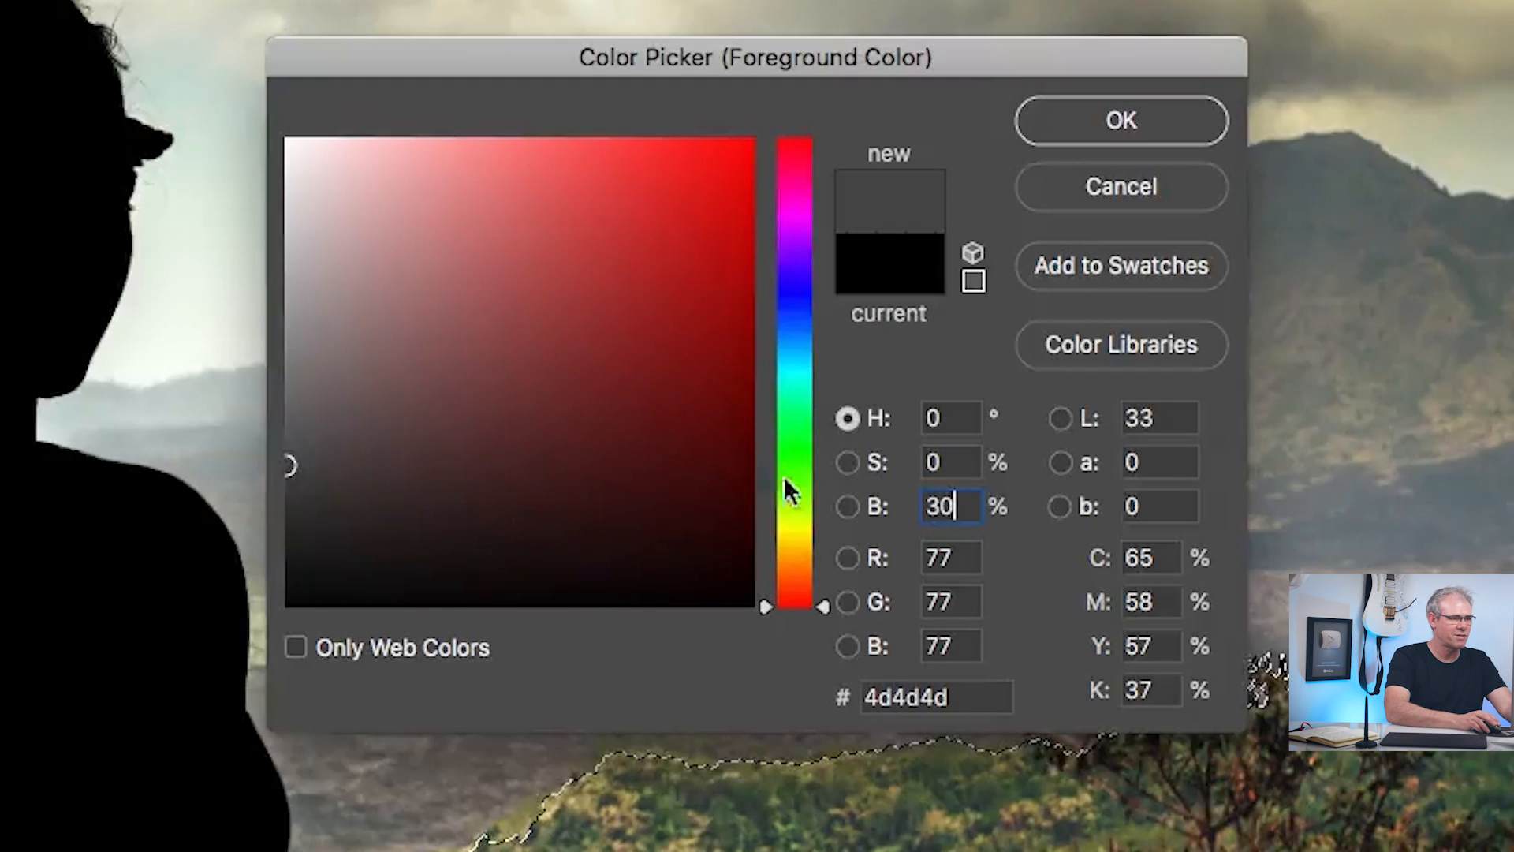
left_click(889, 503)
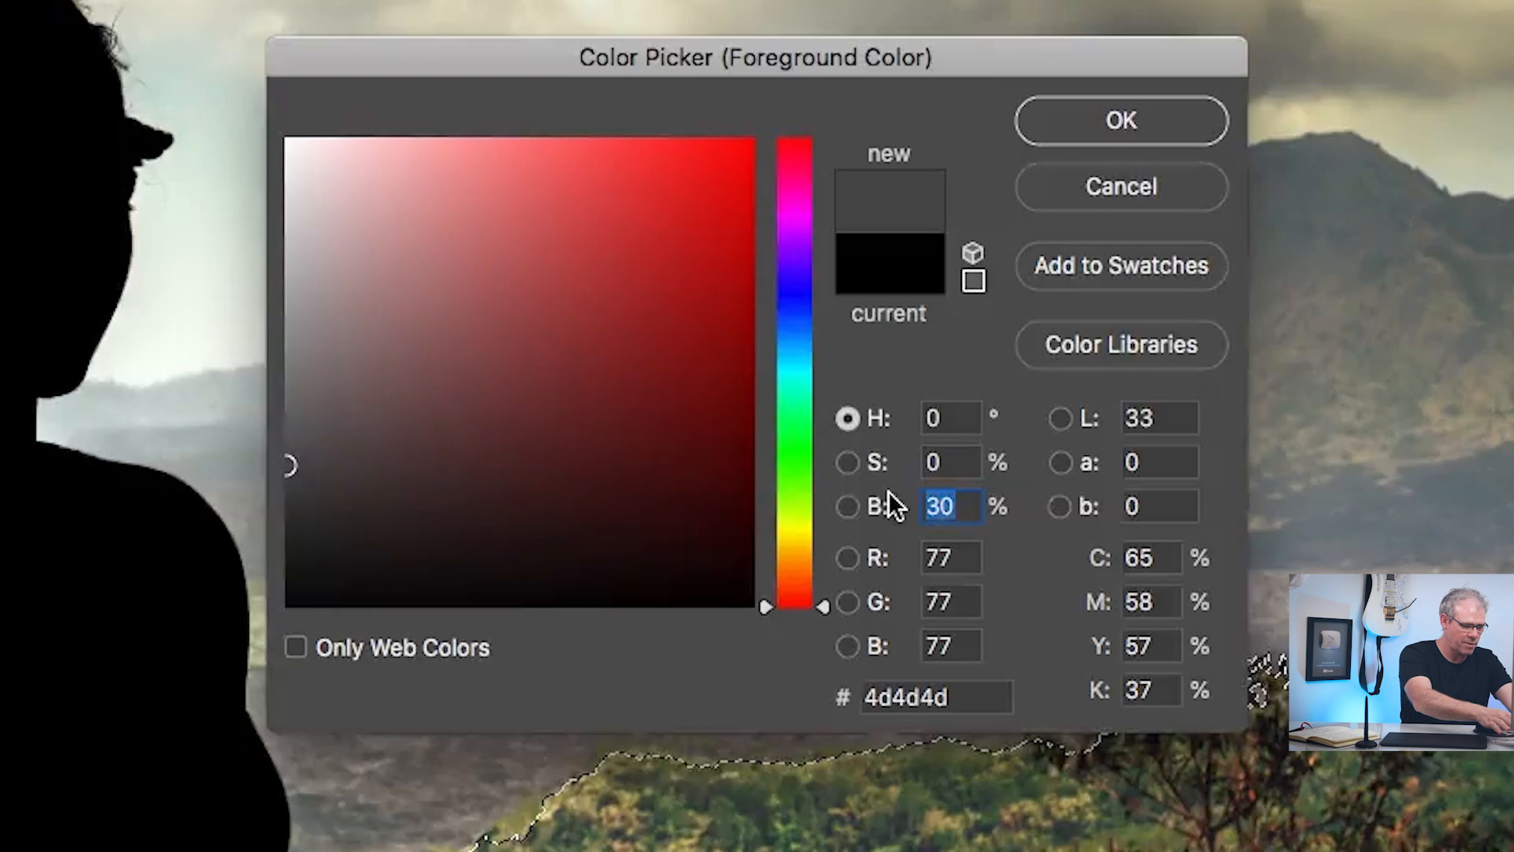
type("40")
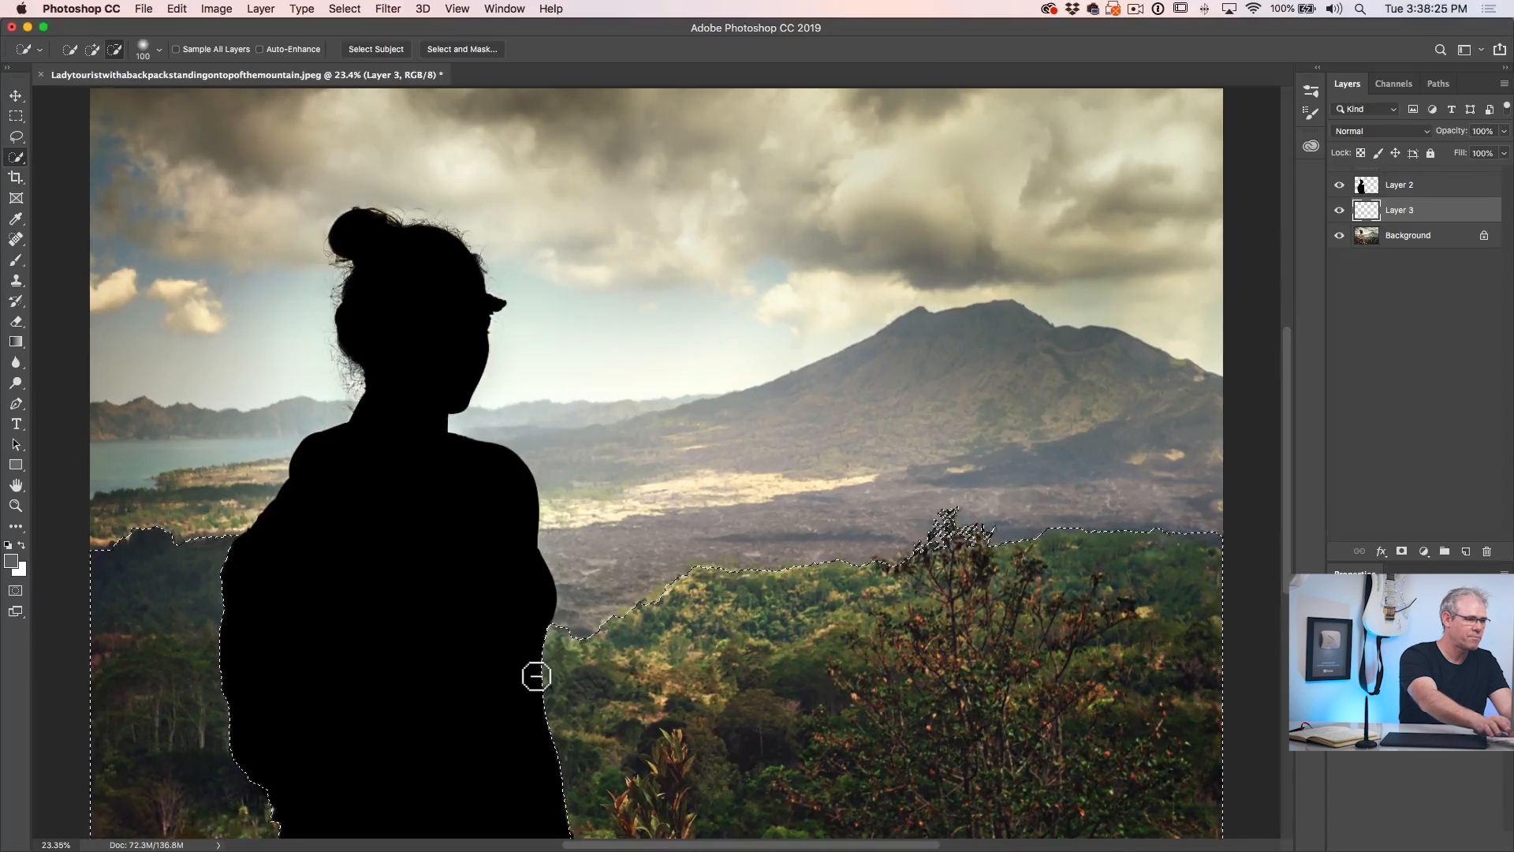
key("alt+BackSpace")
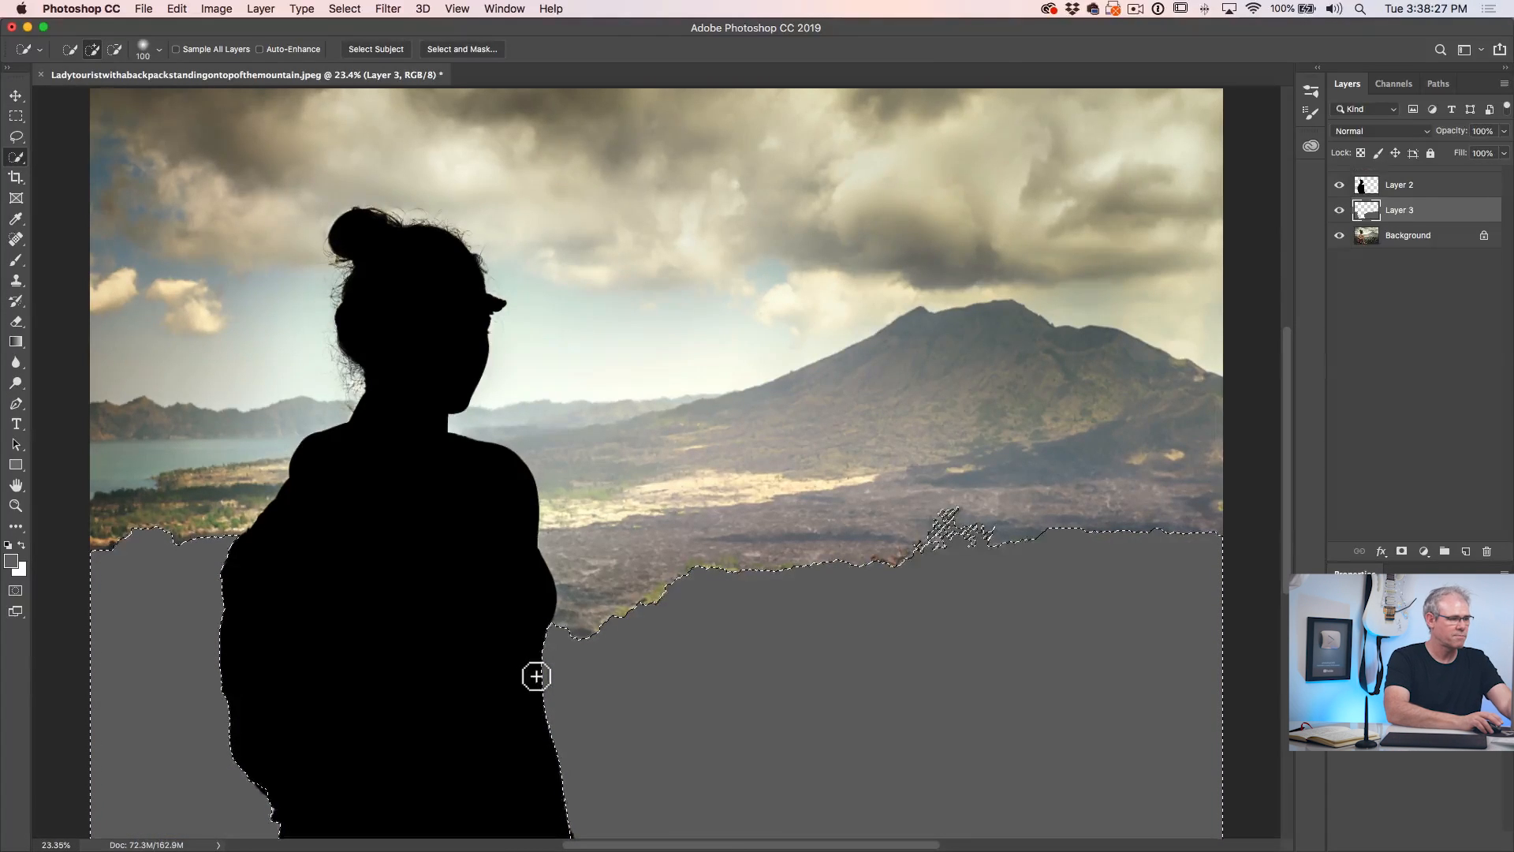
key("super+d")
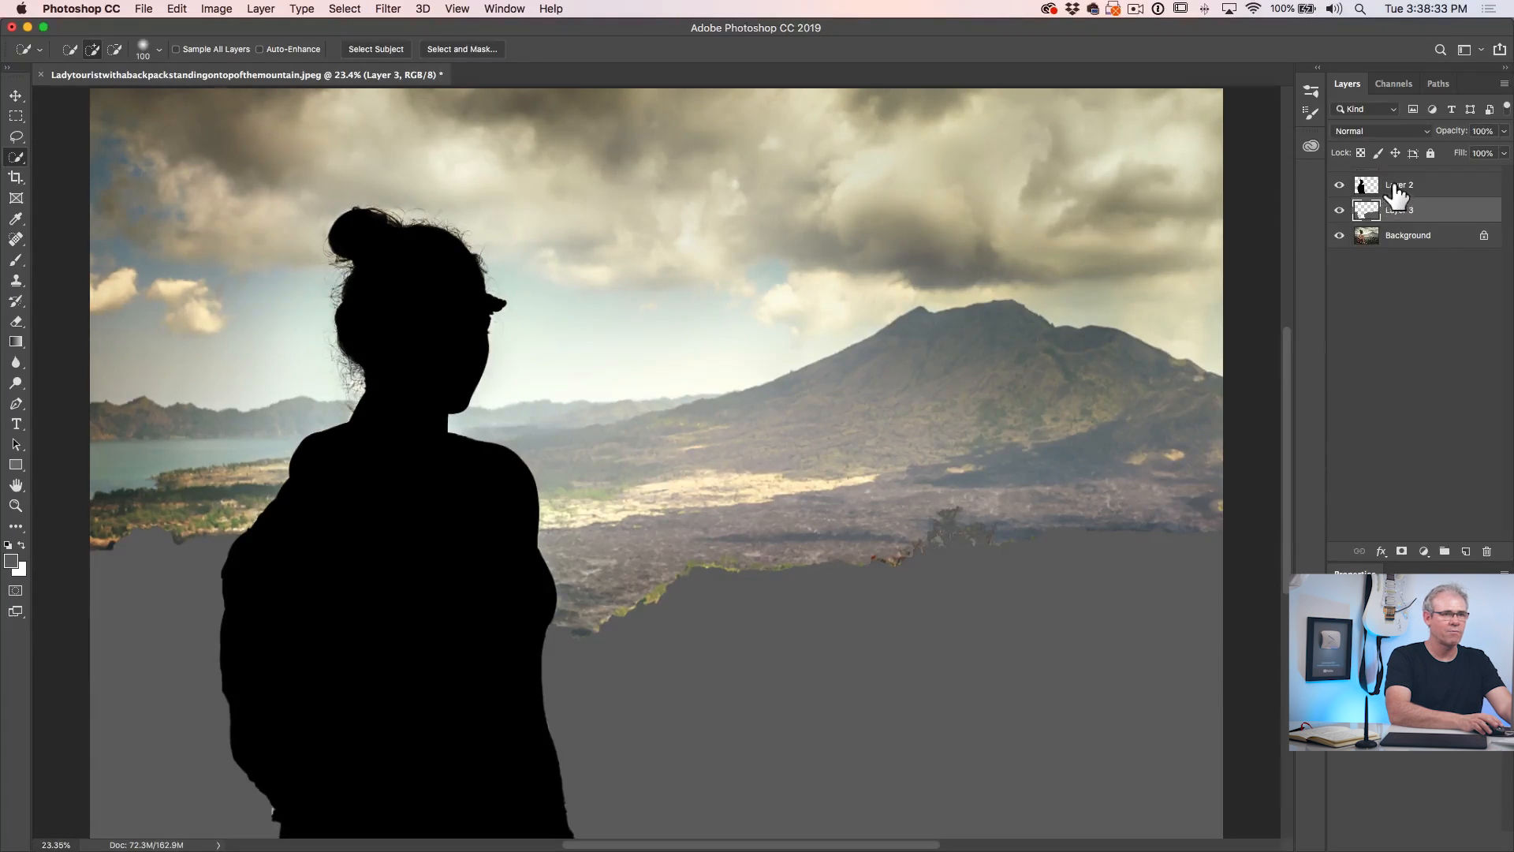
- Hide the Background layer and check the woman and foliage silhouette layers by toggling the visibility of each off and on
left_click(1341, 186)
left_click(1341, 186)
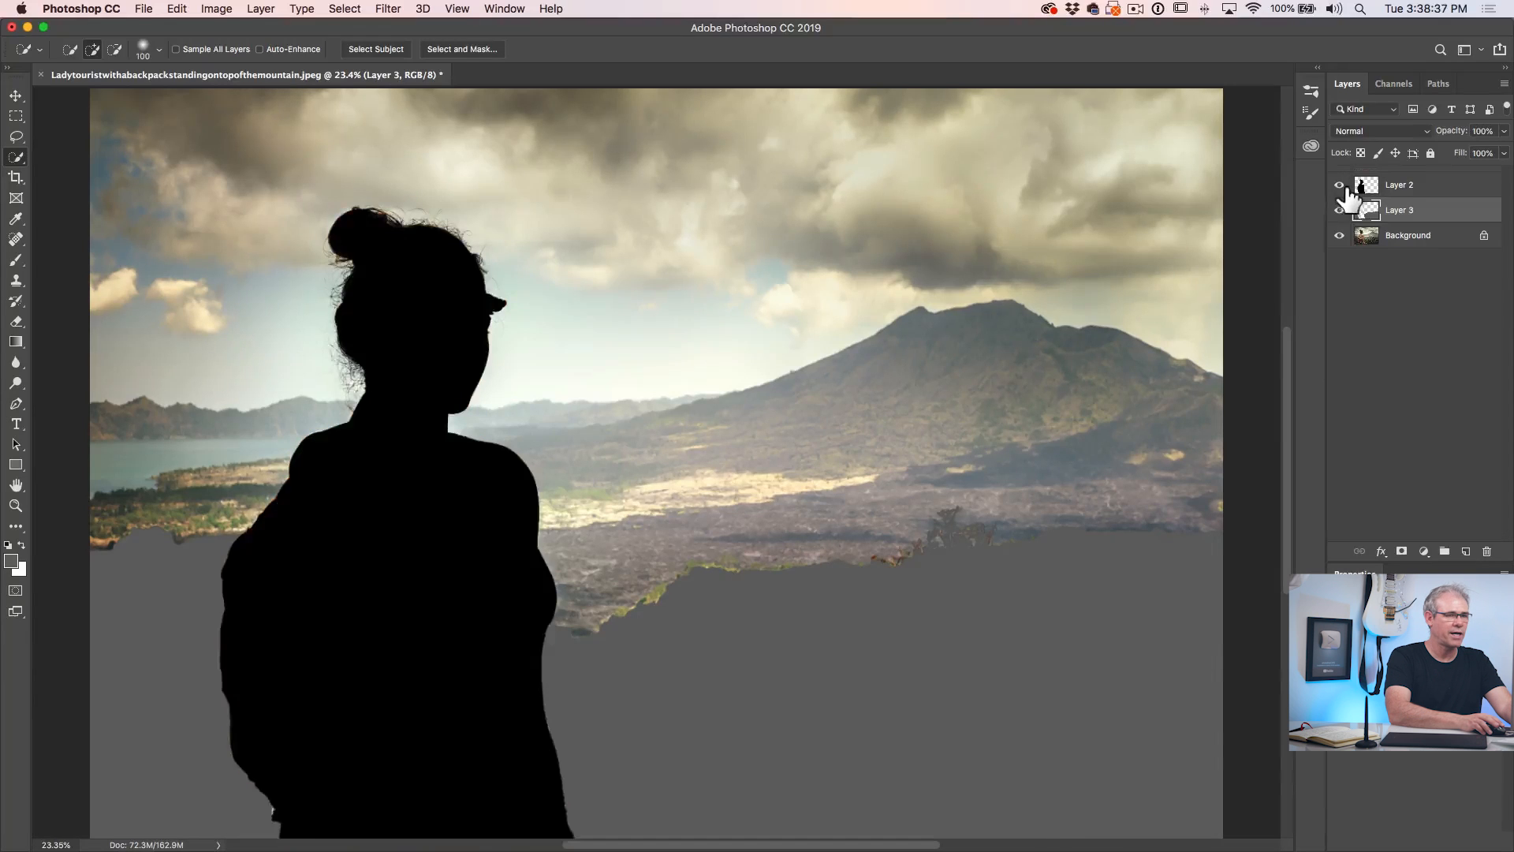
left_click(1340, 210)
left_click(1341, 210)
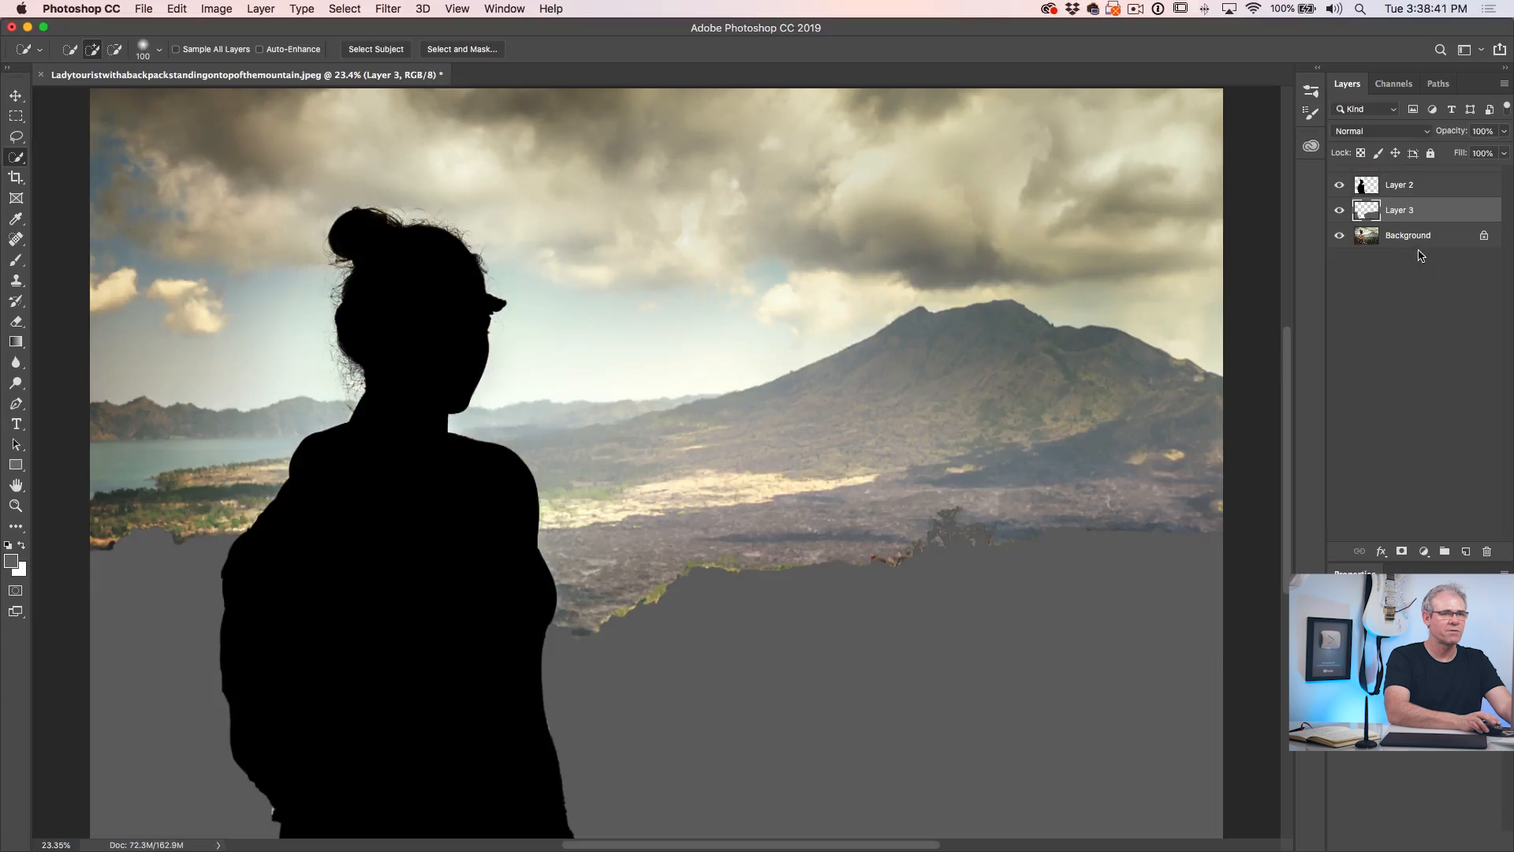
left_click(1340, 235)
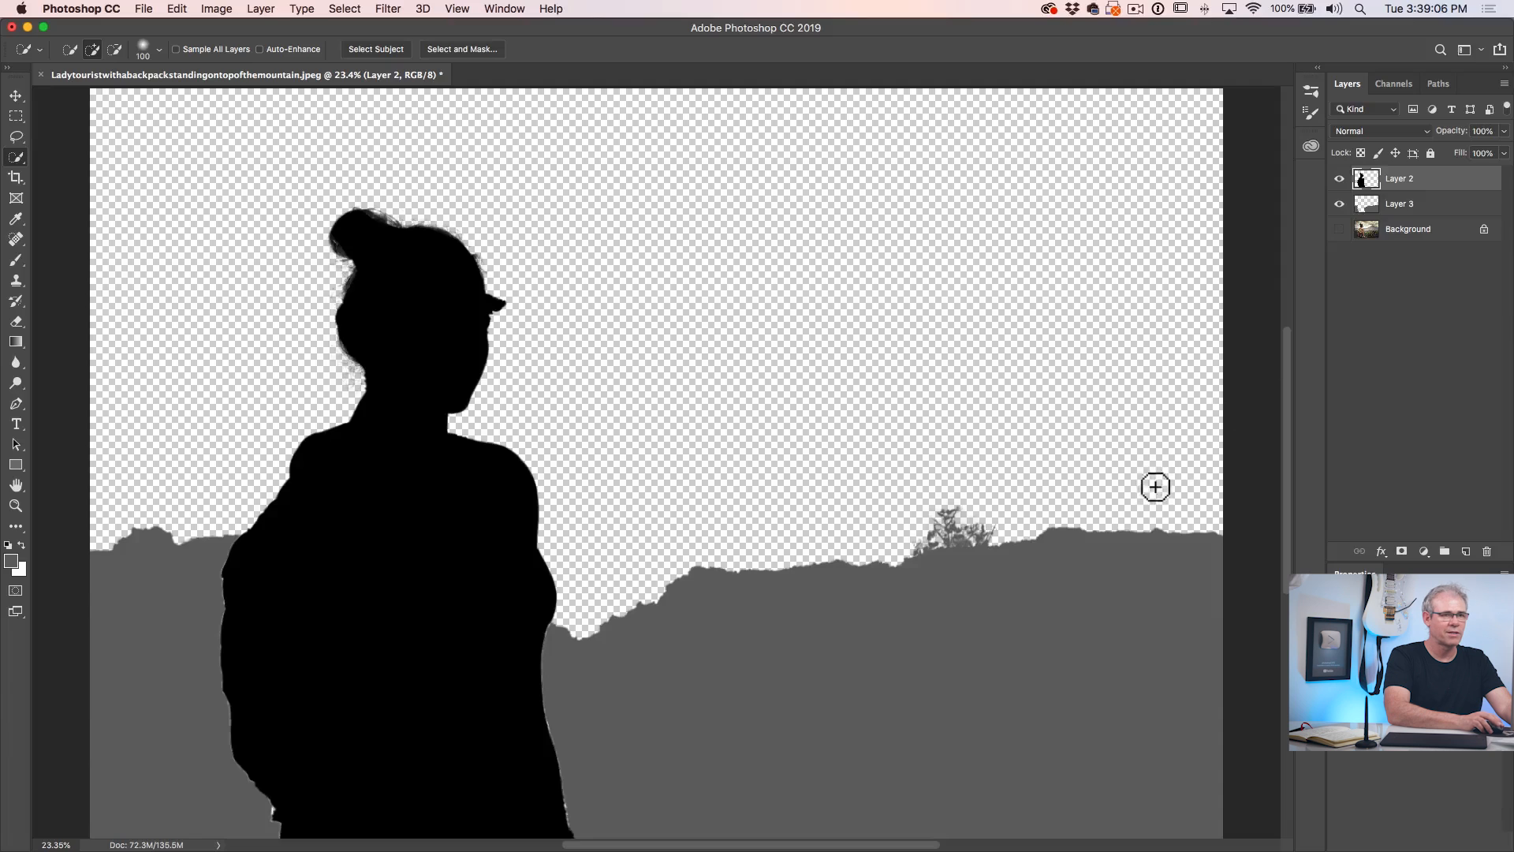
left_click(1340, 179)
left_click(1339, 178)
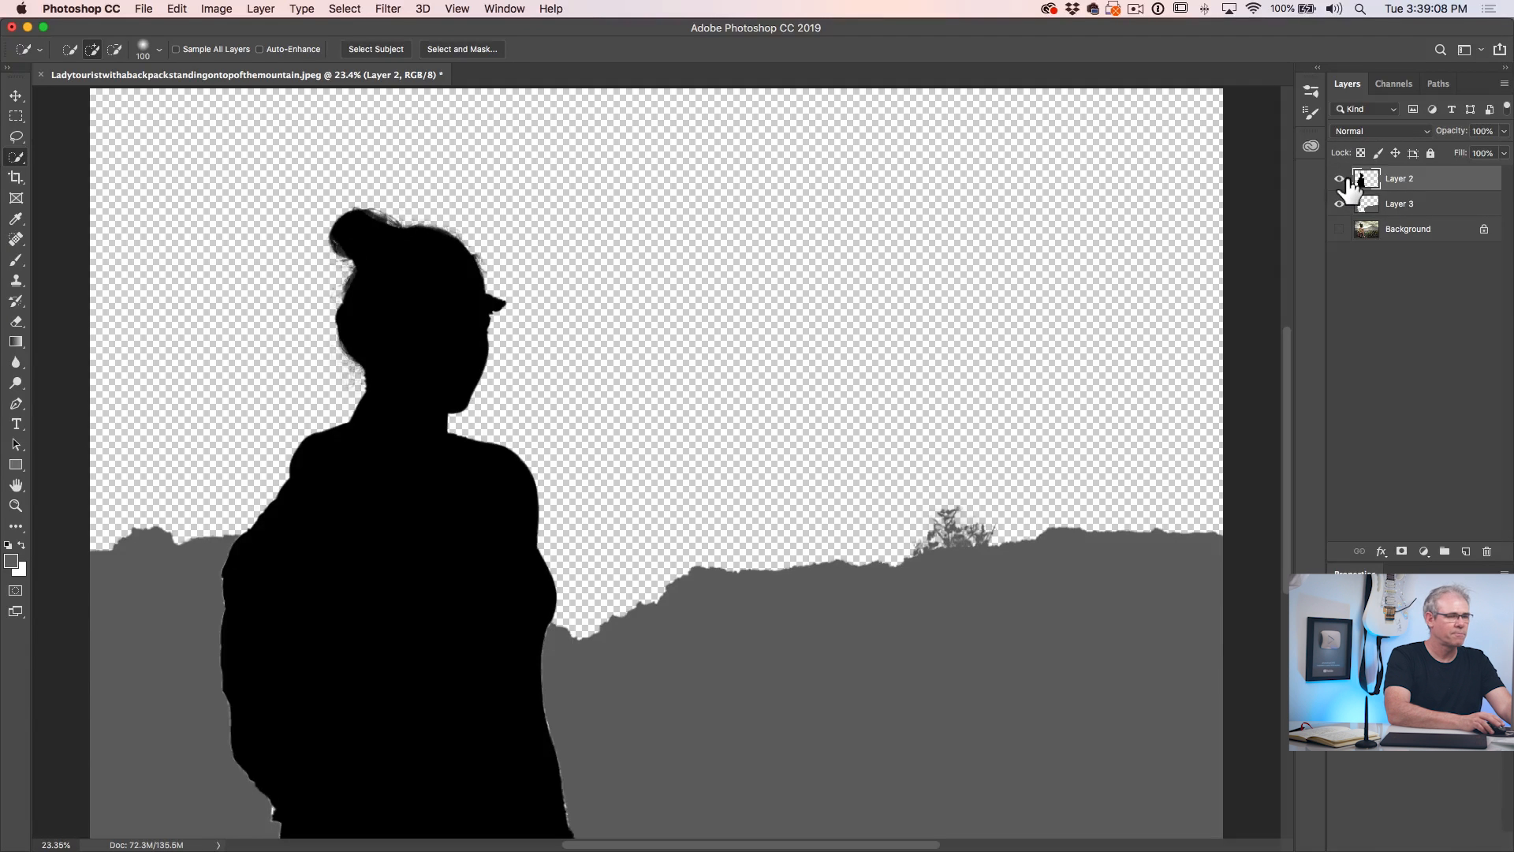
left_click(1340, 204)
left_click(1341, 205)
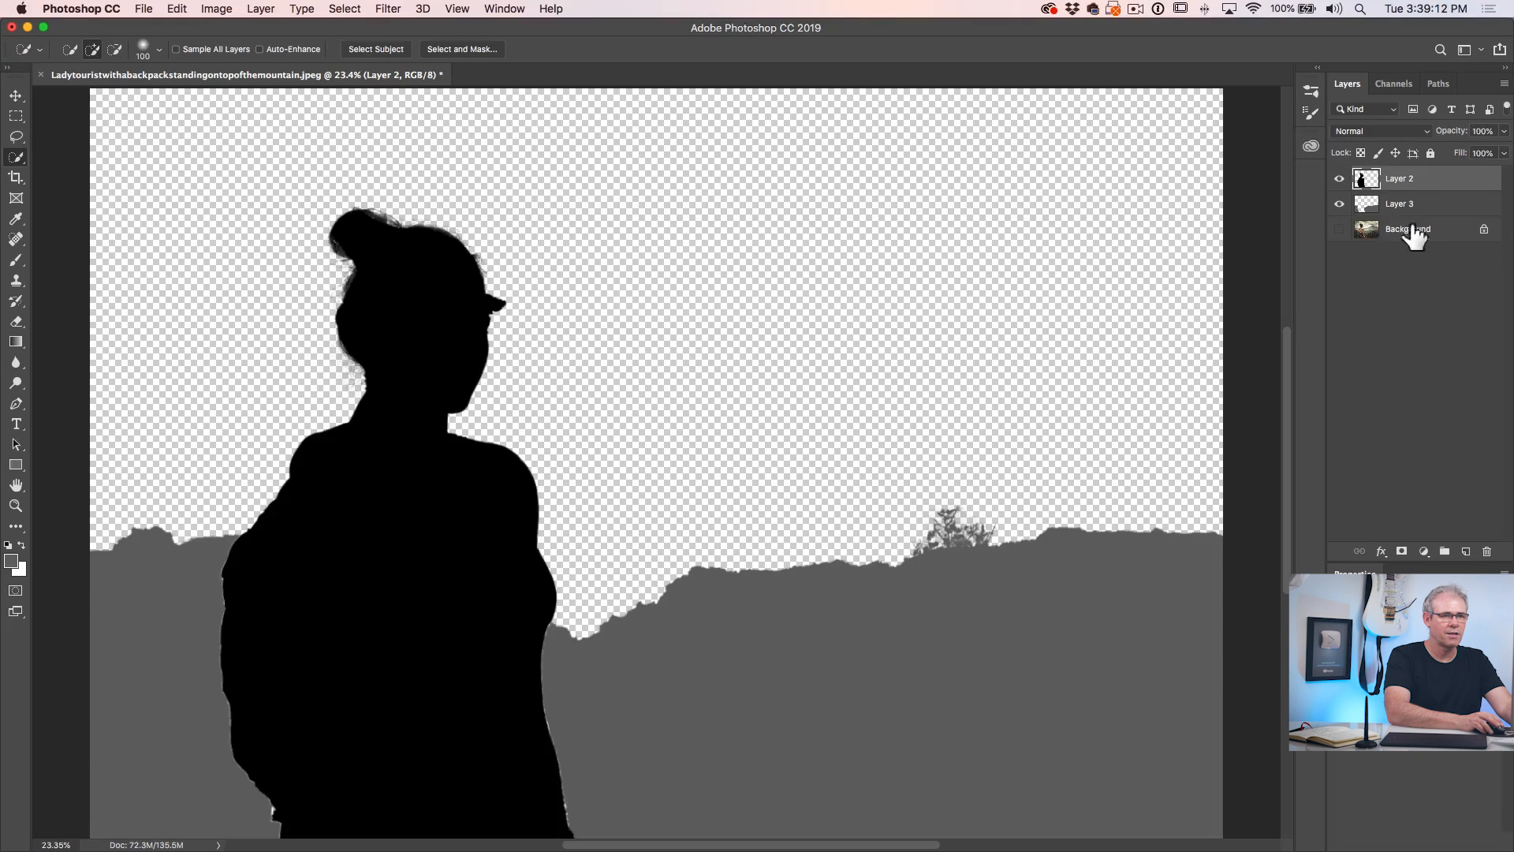
- Hide the woman's silhouette, extend the grey foliage into the gap on both sides with a 100% opacity brush, and show the woman again
left_click(1340, 179)
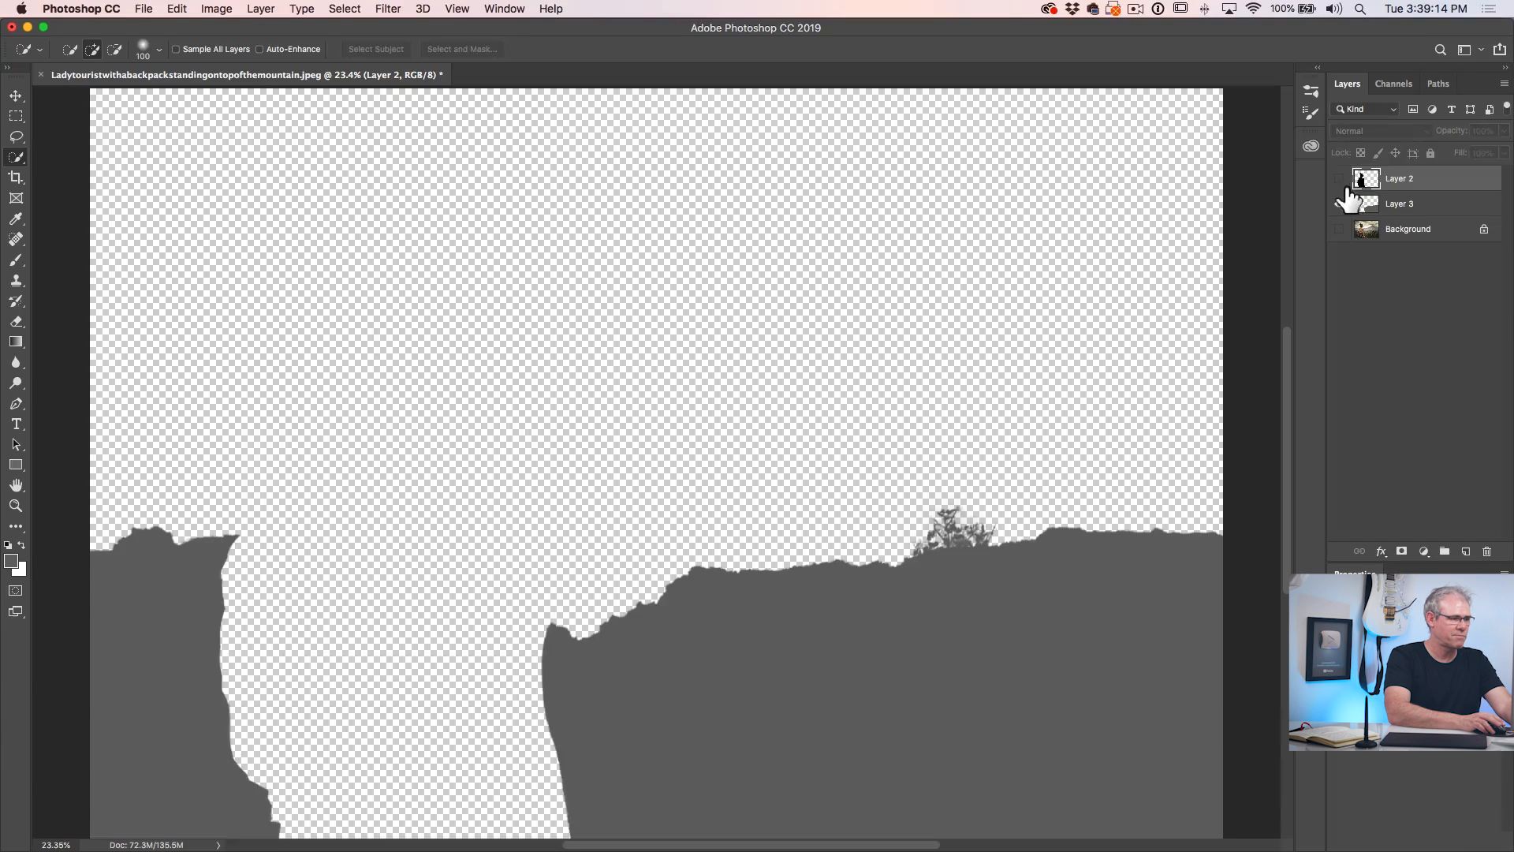
left_click(1419, 206)
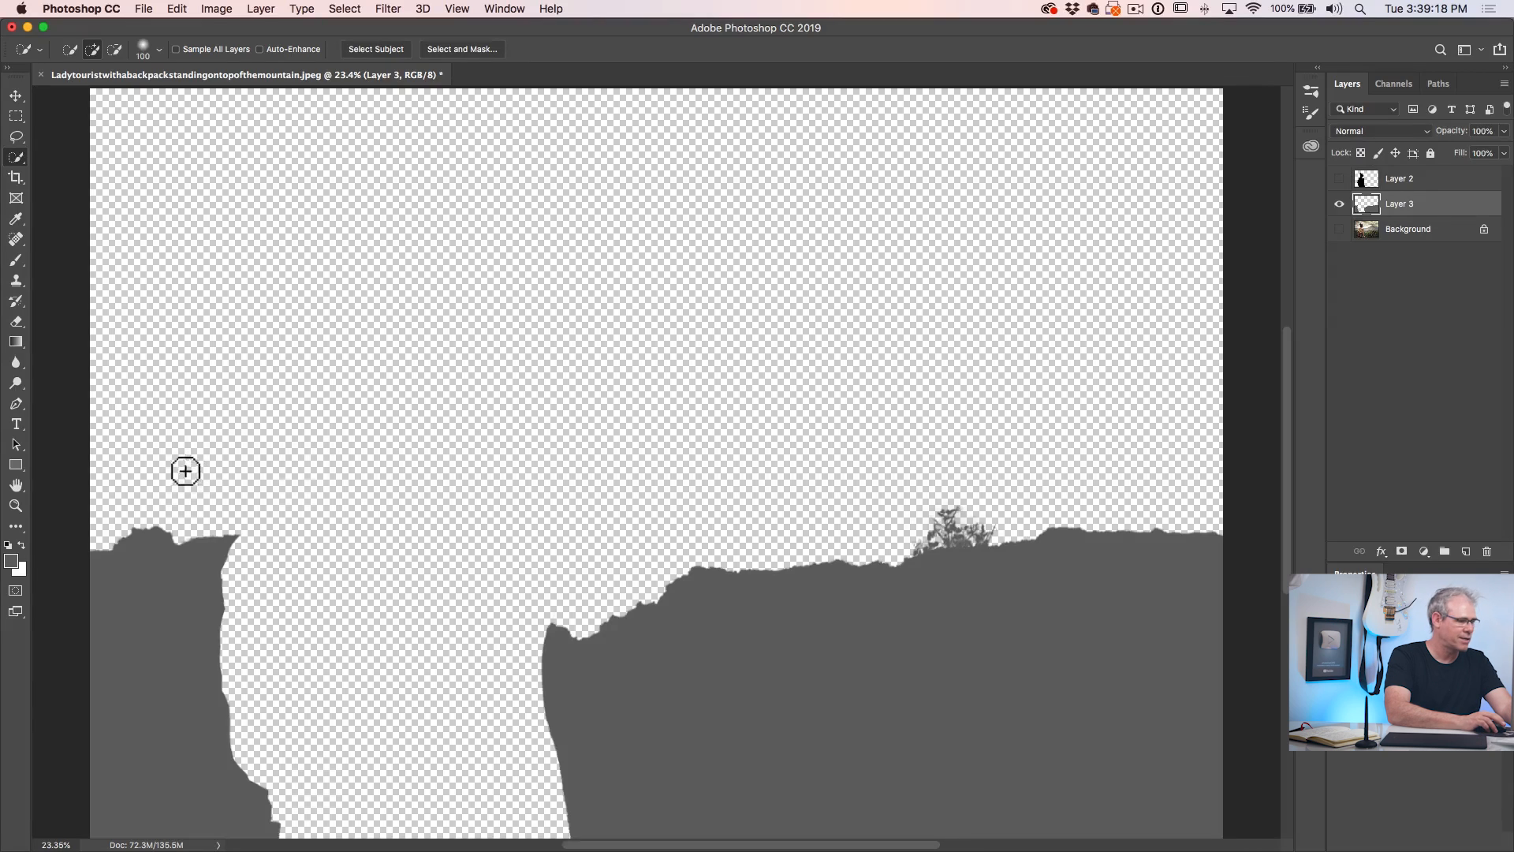
key("b")
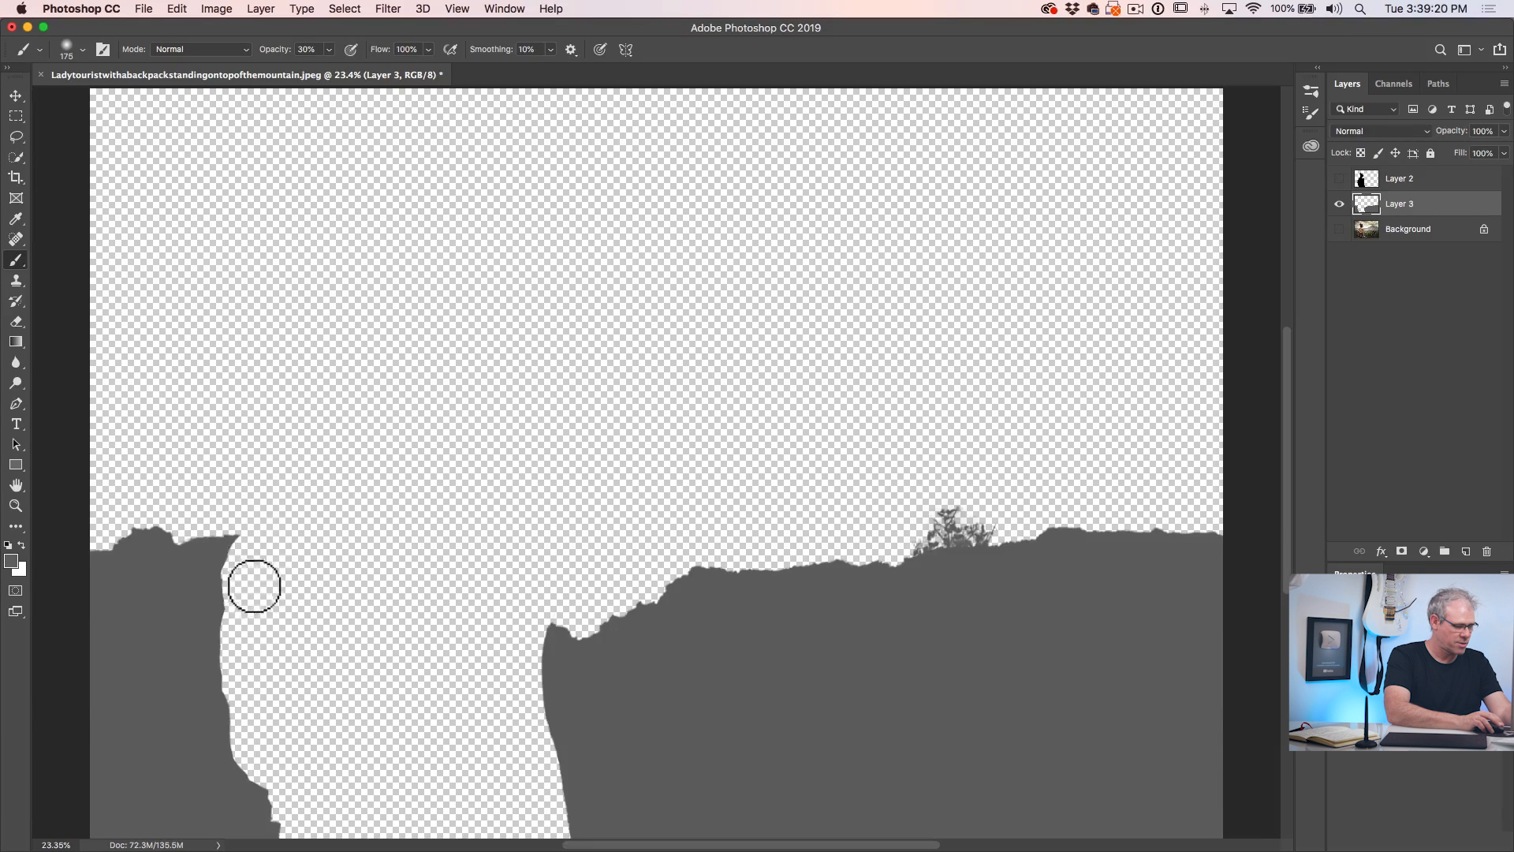
left_click_drag(558, 672, 551, 713)
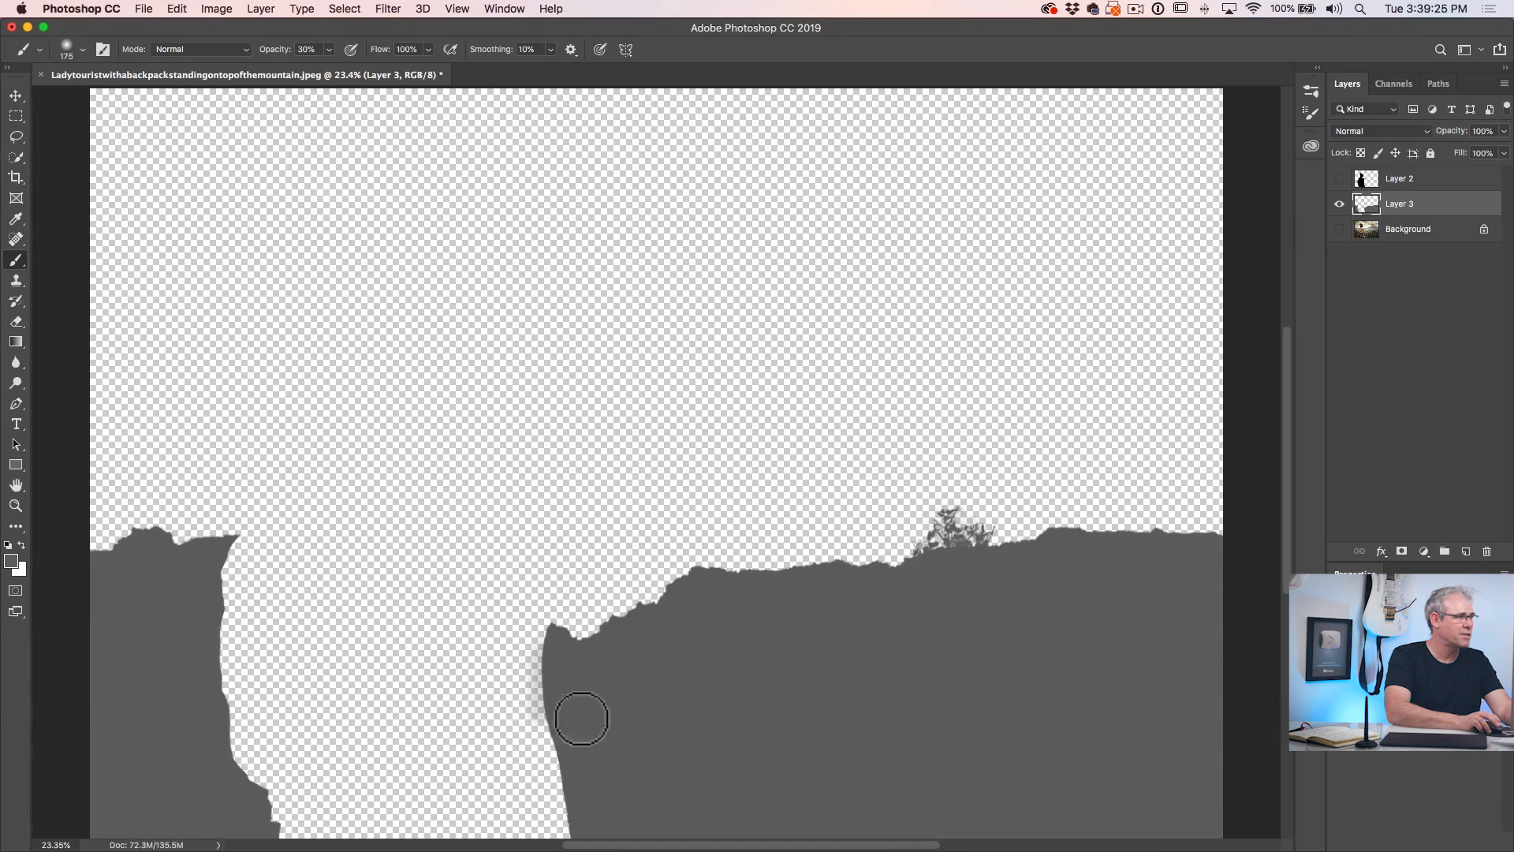
left_click_drag(279, 59, 686, 58)
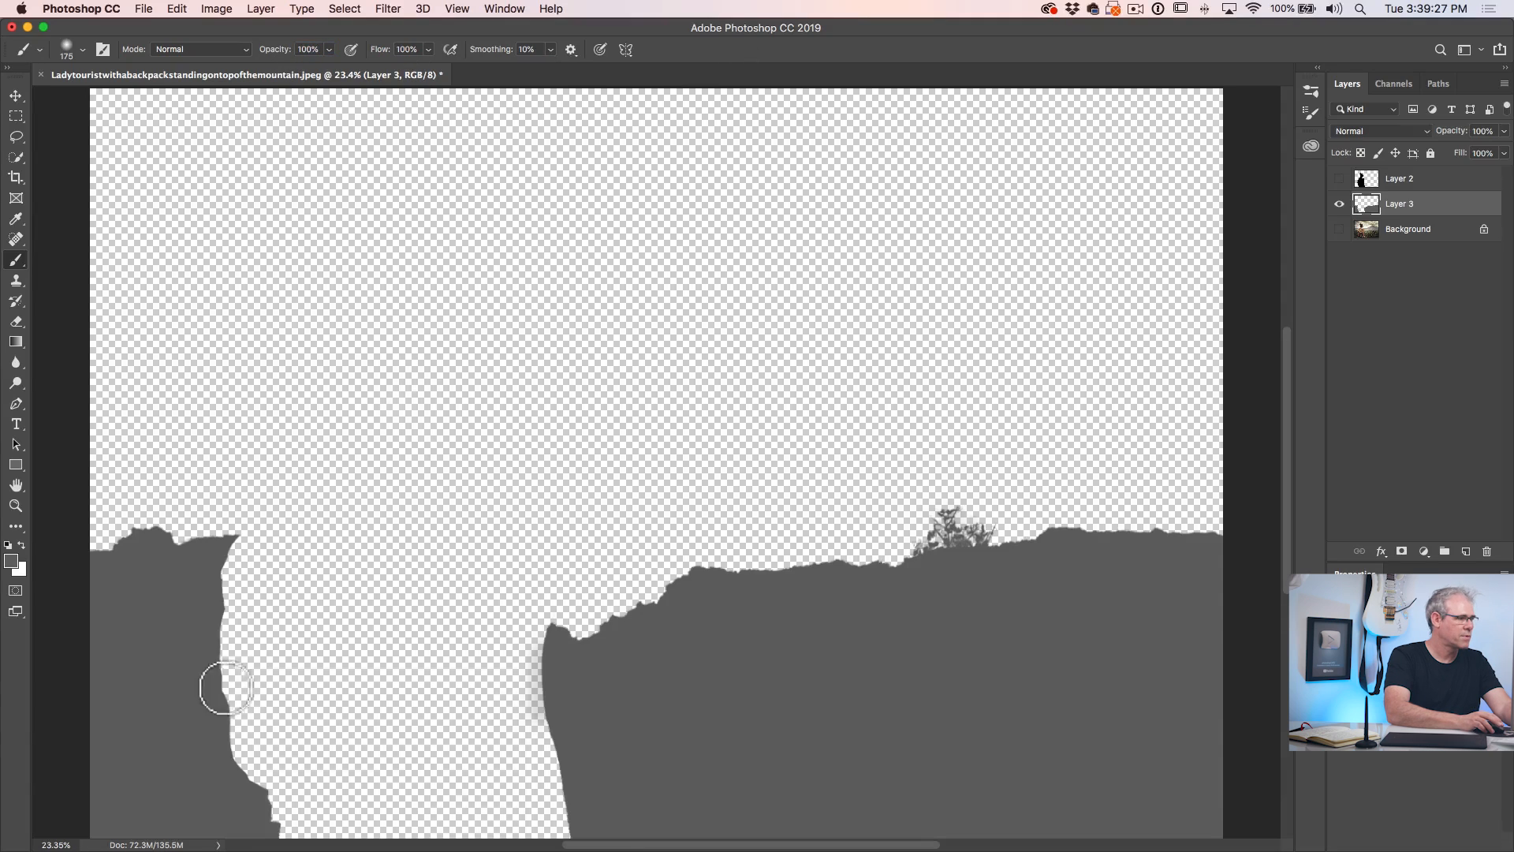
mouse_move(253, 575)
left_mouse_down()
mouse_move(245, 760)
mouse_move(273, 812)
mouse_move(289, 795)
mouse_move(276, 801)
mouse_move(247, 688)
mouse_move(242, 720)
mouse_move(251, 612)
mouse_move(261, 755)
mouse_move(293, 842)
mouse_move(229, 595)
left_mouse_up()
left_click_drag(552, 646, 571, 838)
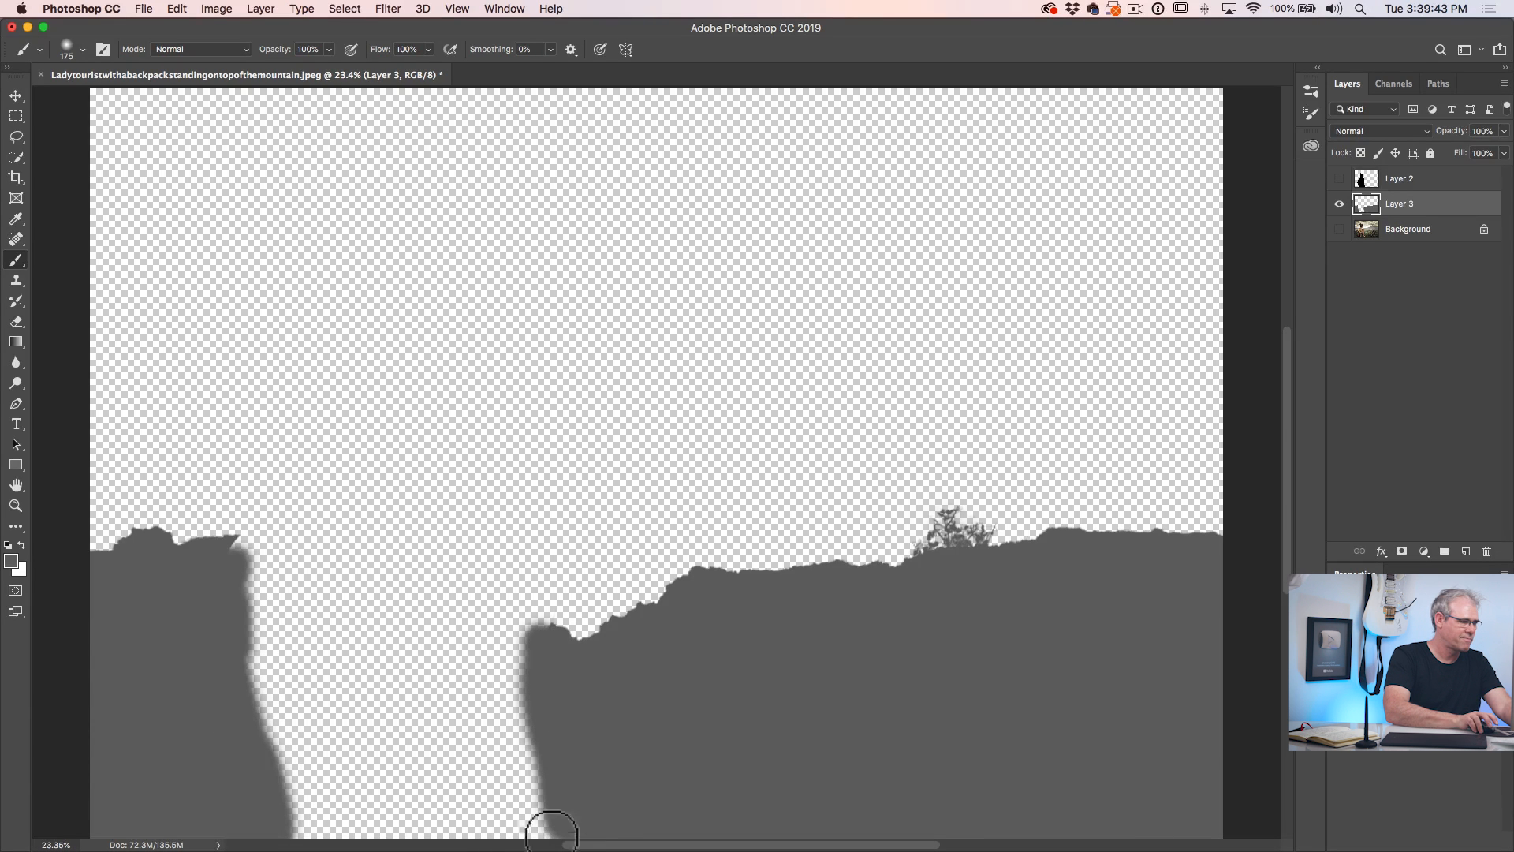
mouse_move(268, 602)
left_mouse_down()
mouse_move(297, 808)
mouse_move(293, 789)
left_mouse_up()
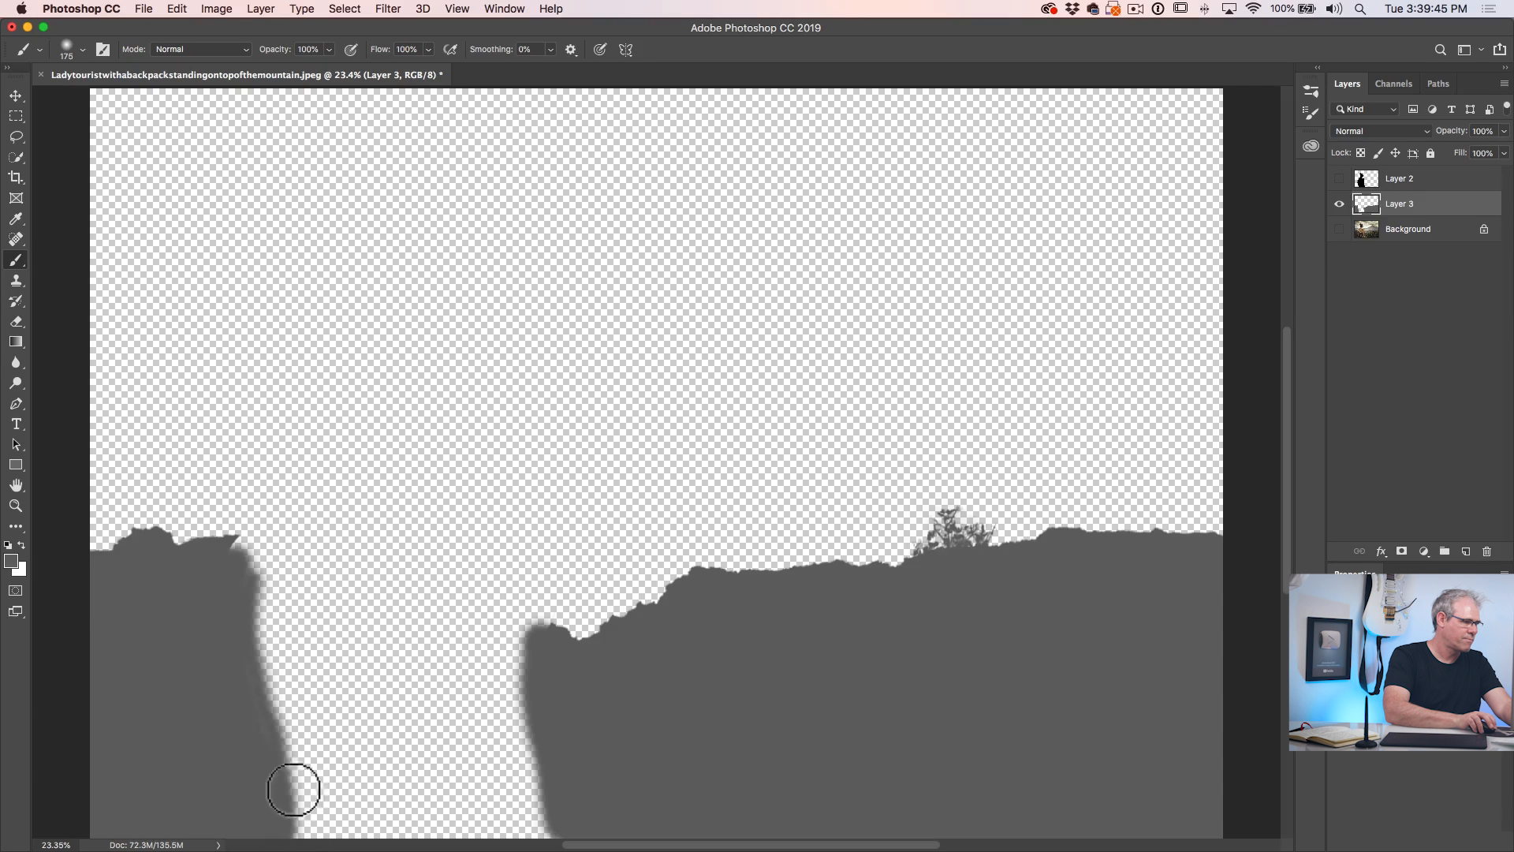
left_click_drag(230, 601, 253, 557)
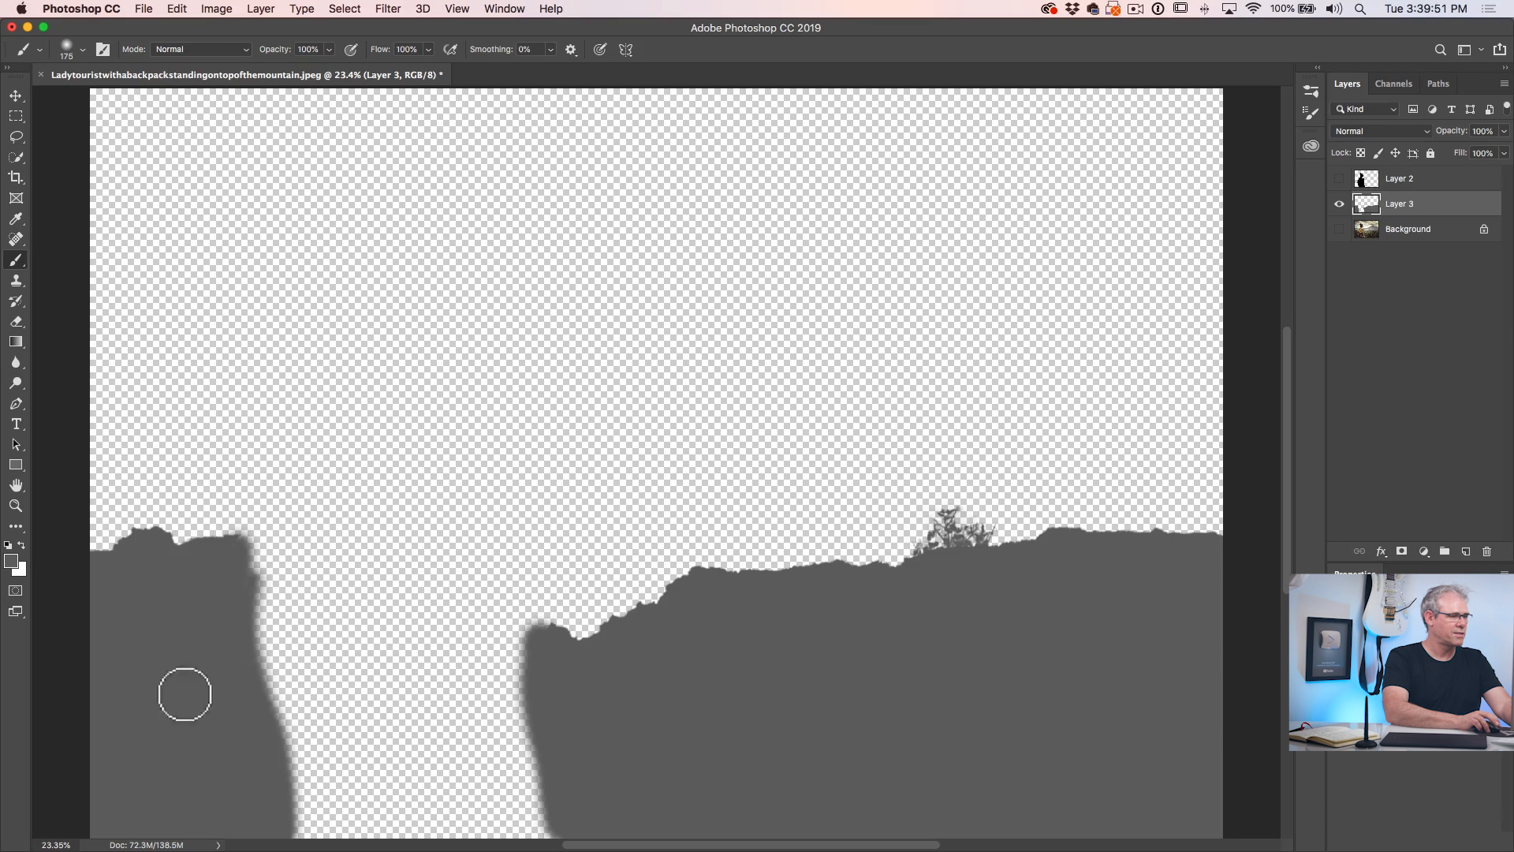
left_click(1339, 178)
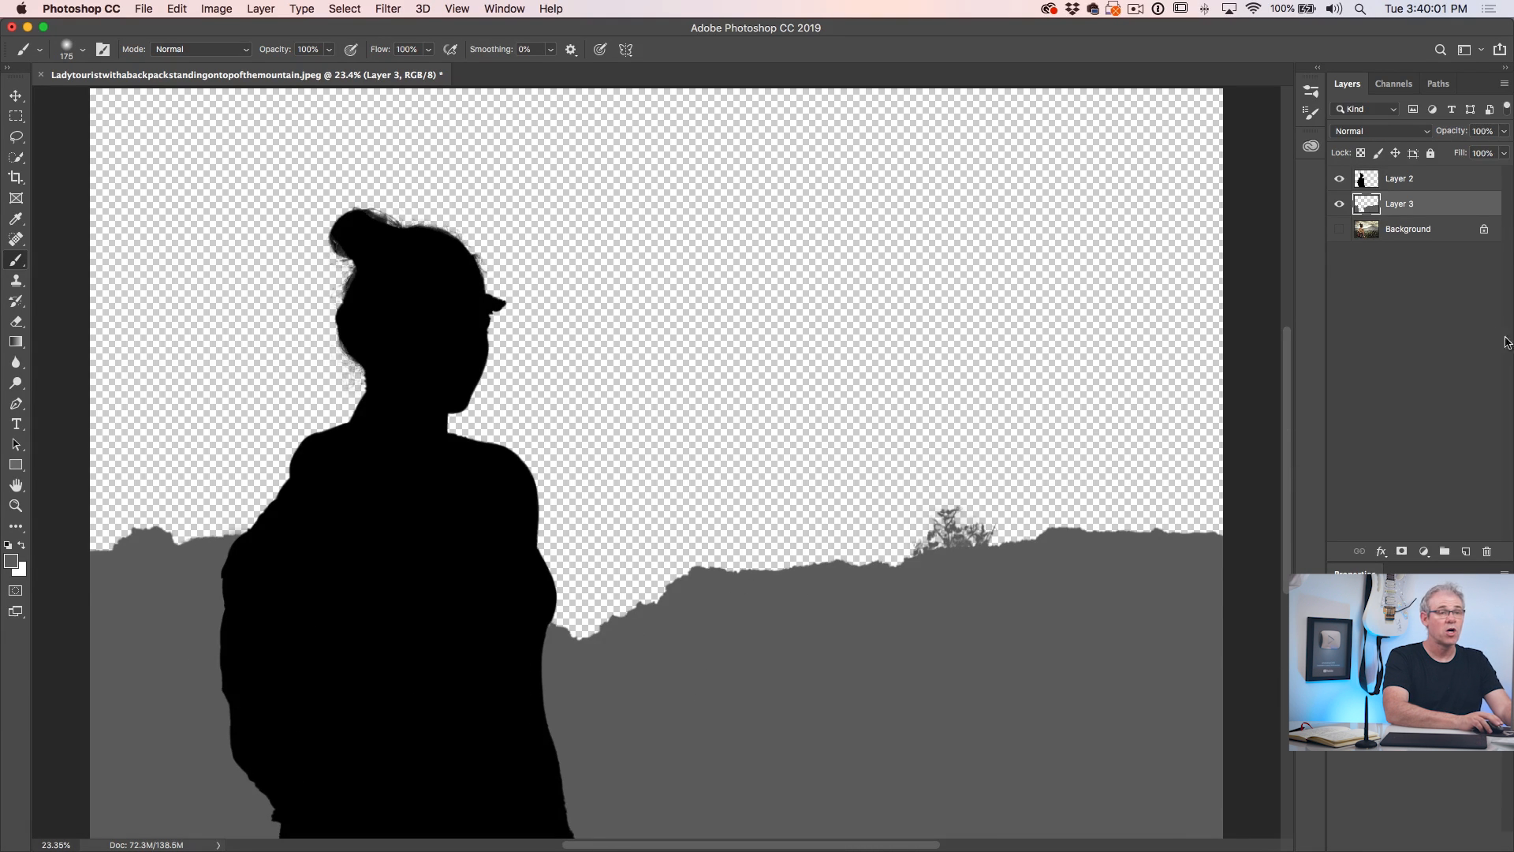
- Stamp the visible silhouettes into a new merged layer at the top and hide the separate woman and foliage layers
left_click(1426, 182)
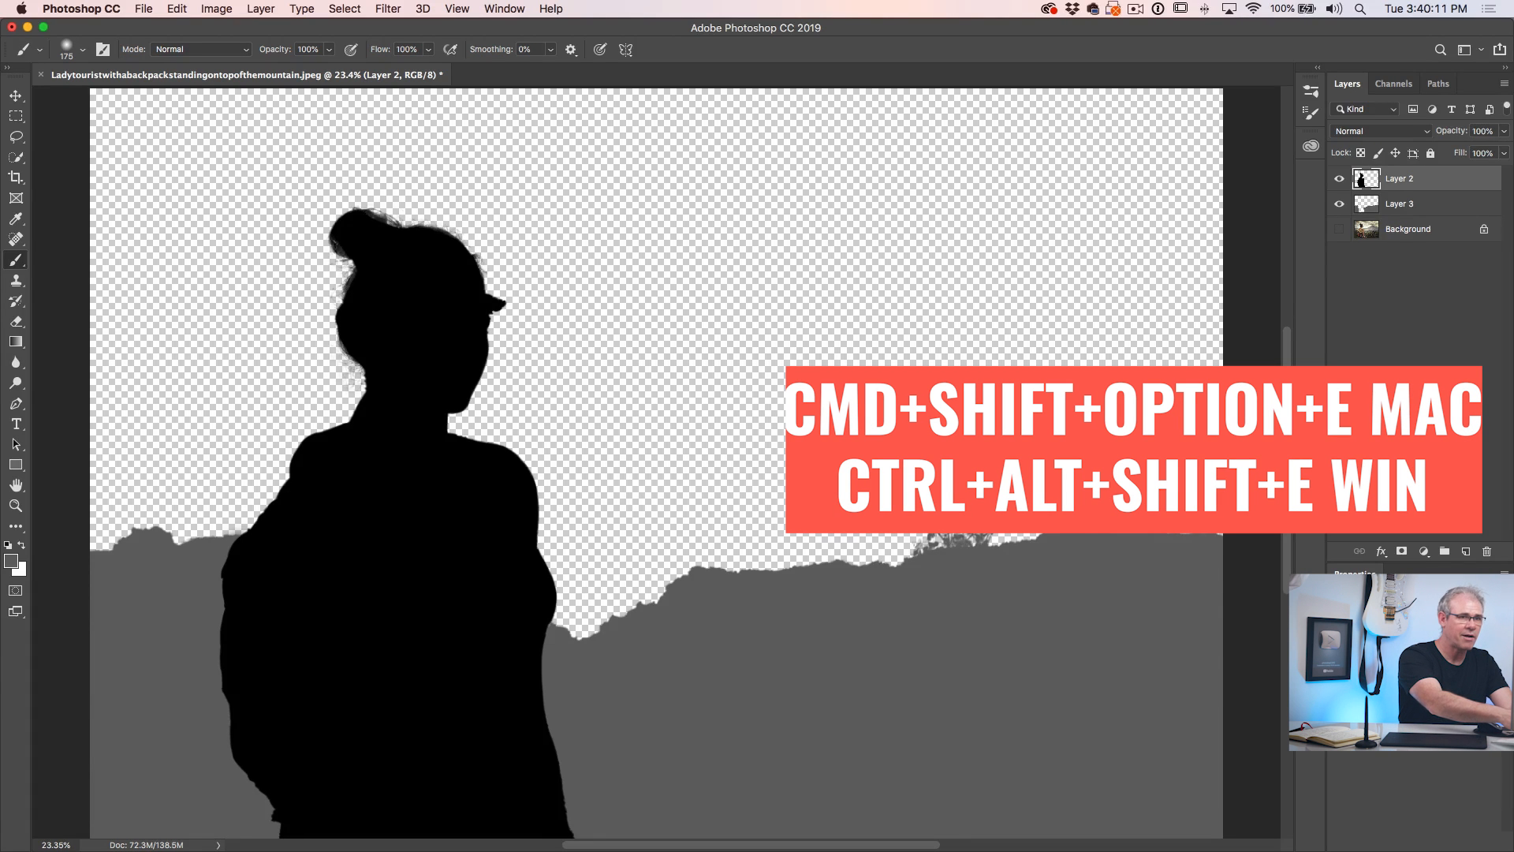
key("super+shift+alt+e")
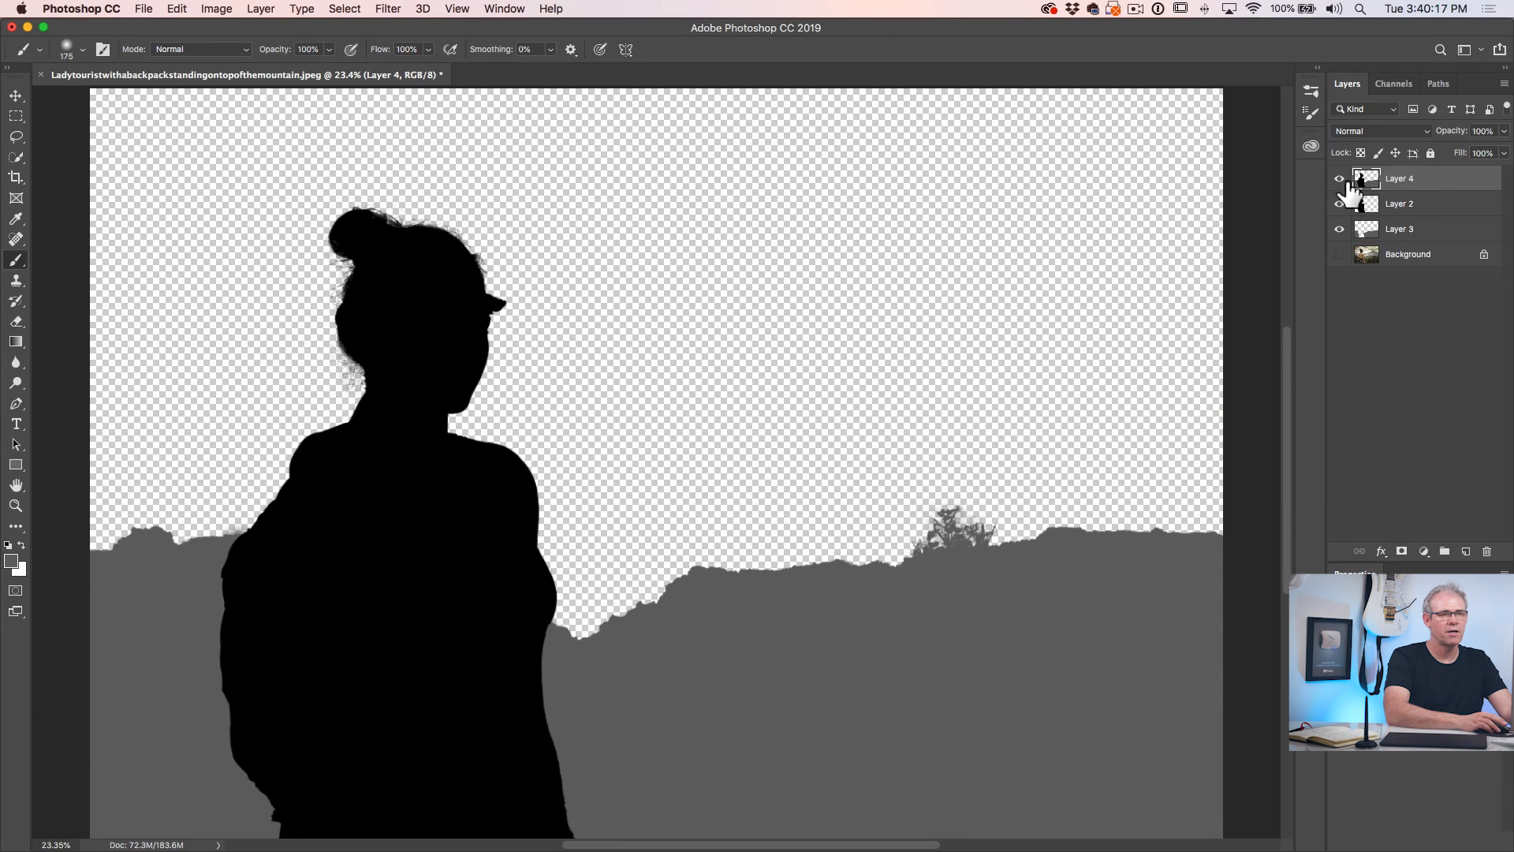
left_click(1340, 228)
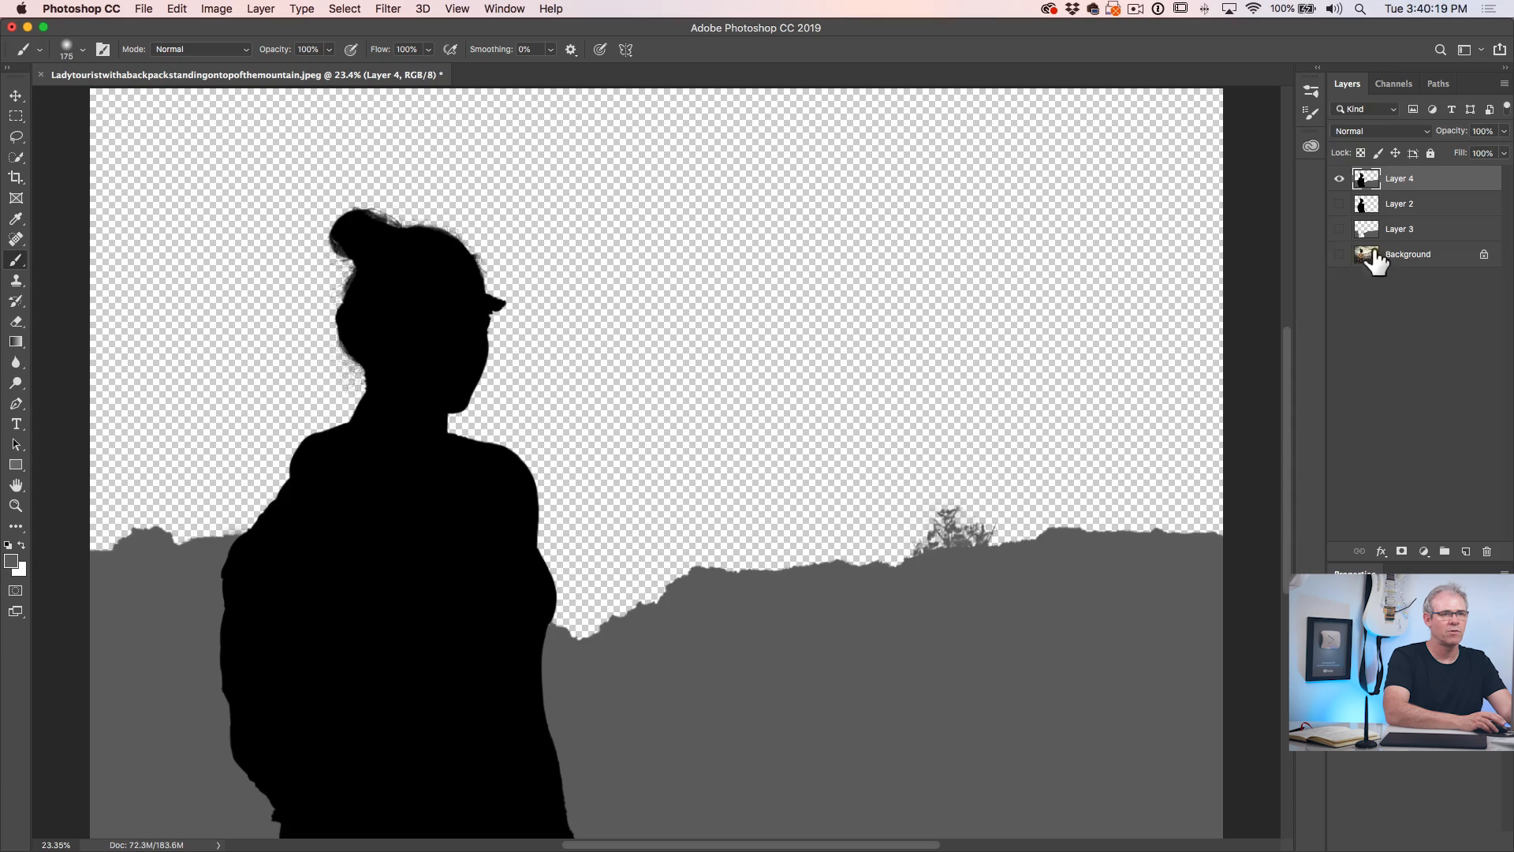
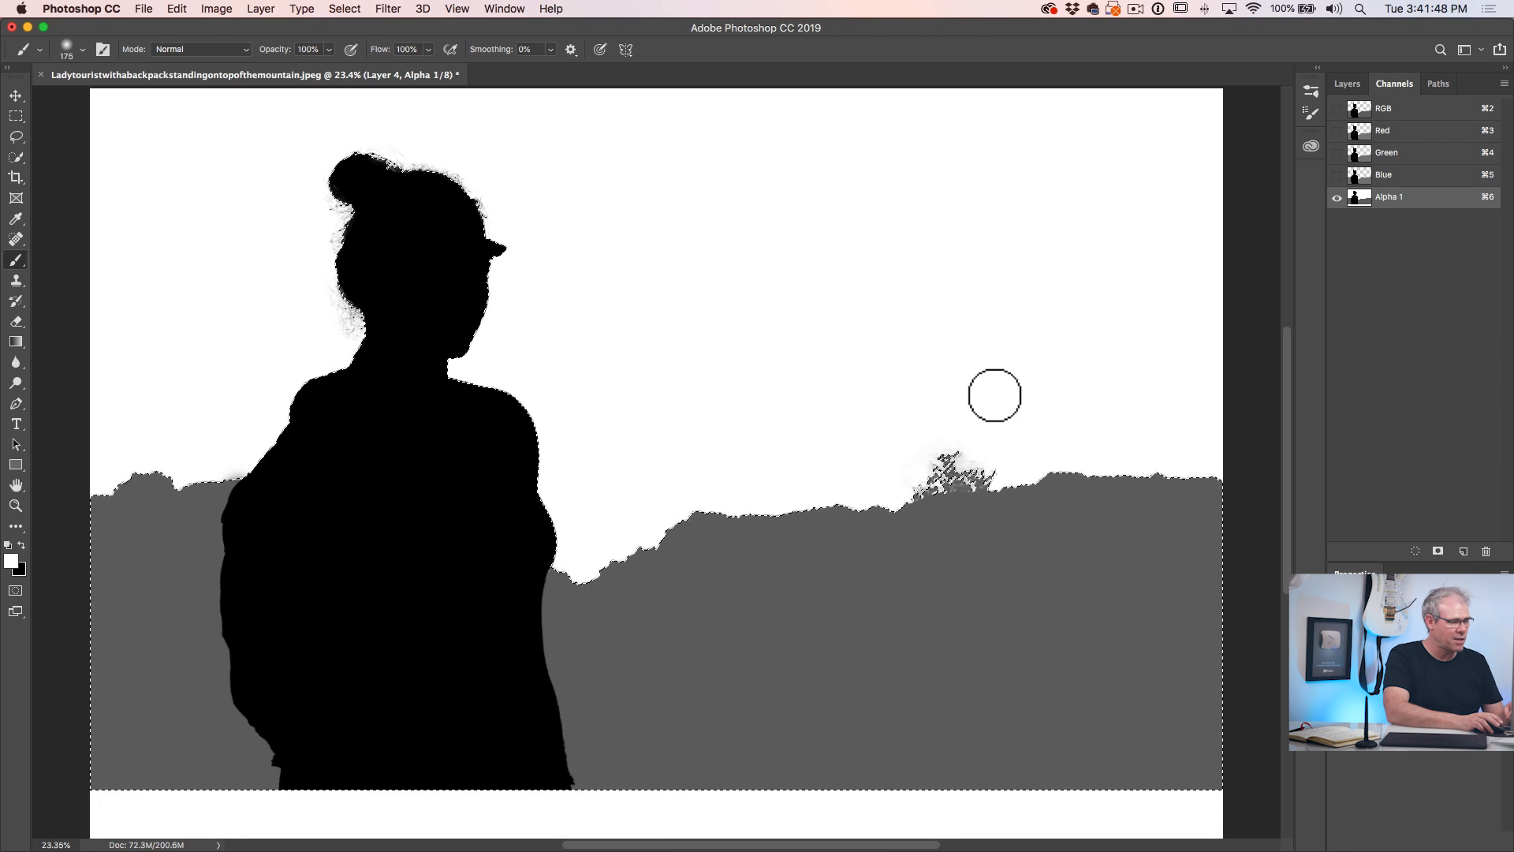
- Fill the whole Alpha 1 channel with white, paste the copied silhouettes in place into it, and deselect
key("super+a")
key("alt+BackSpace")
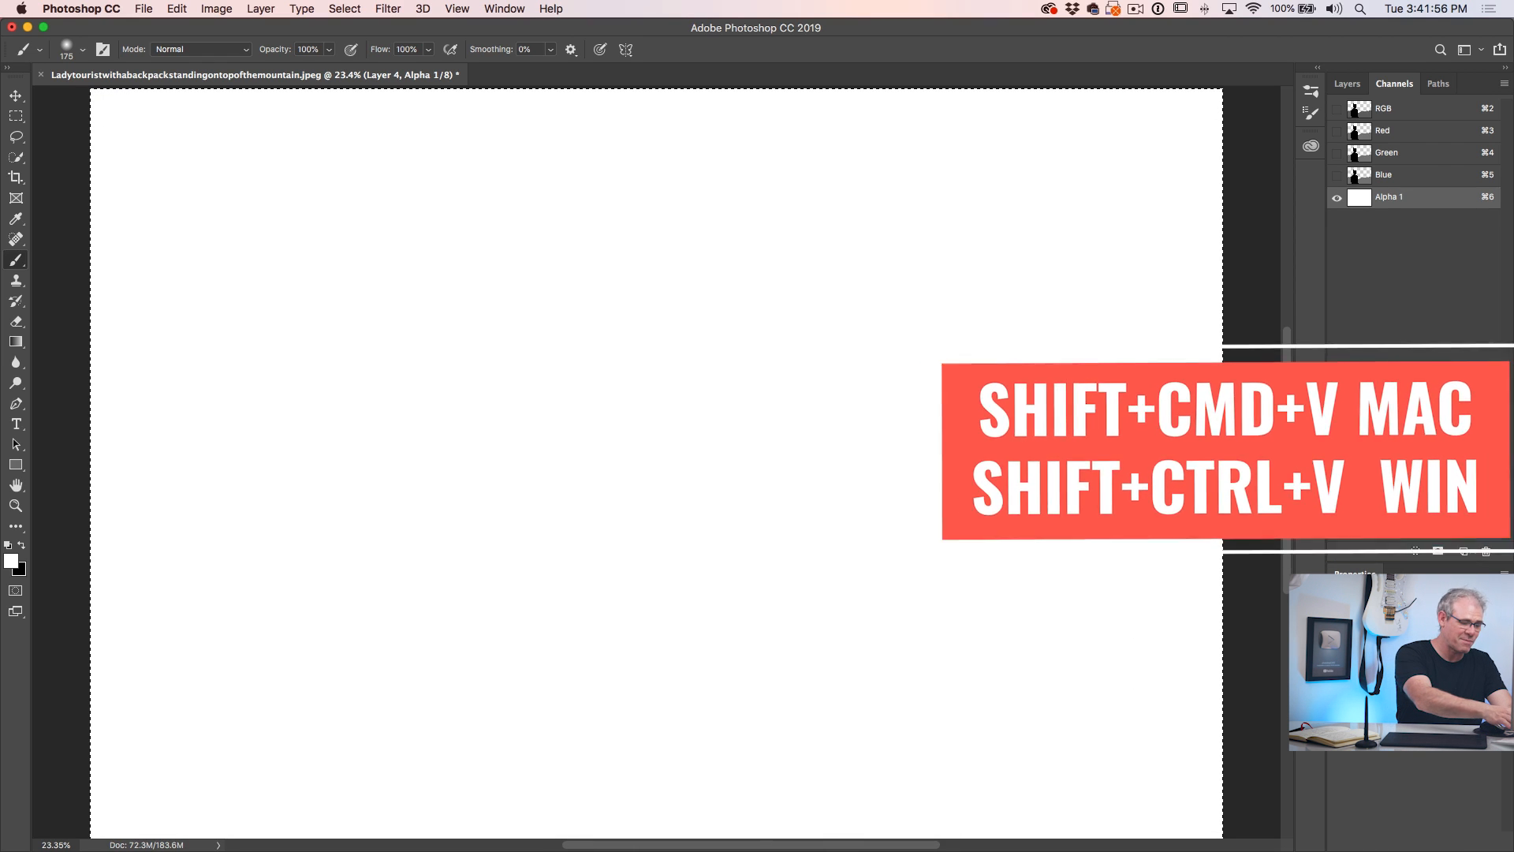
key("shift+super+v")
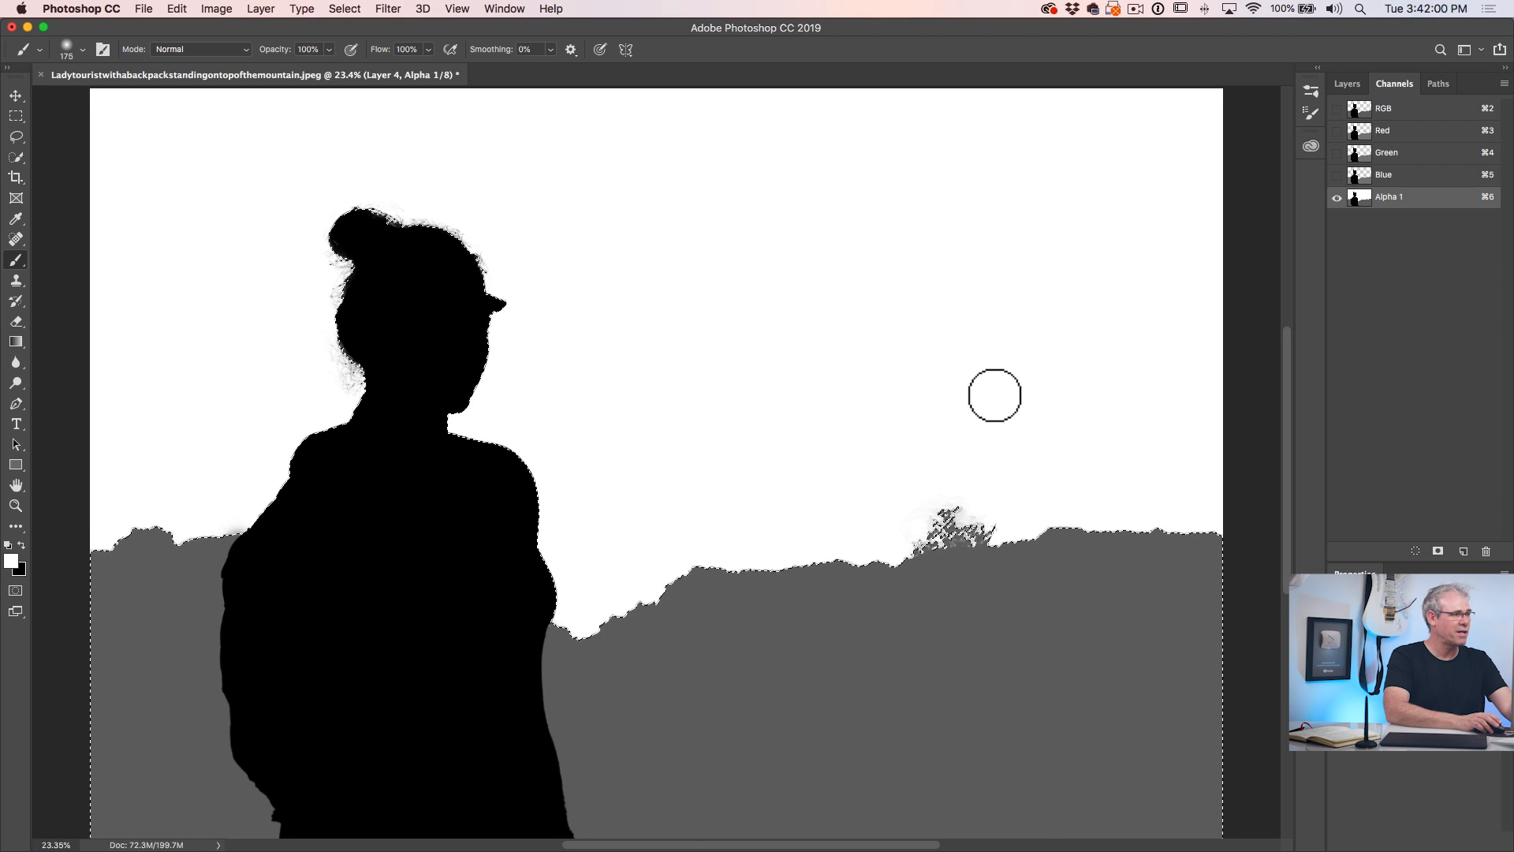
key("super+d")
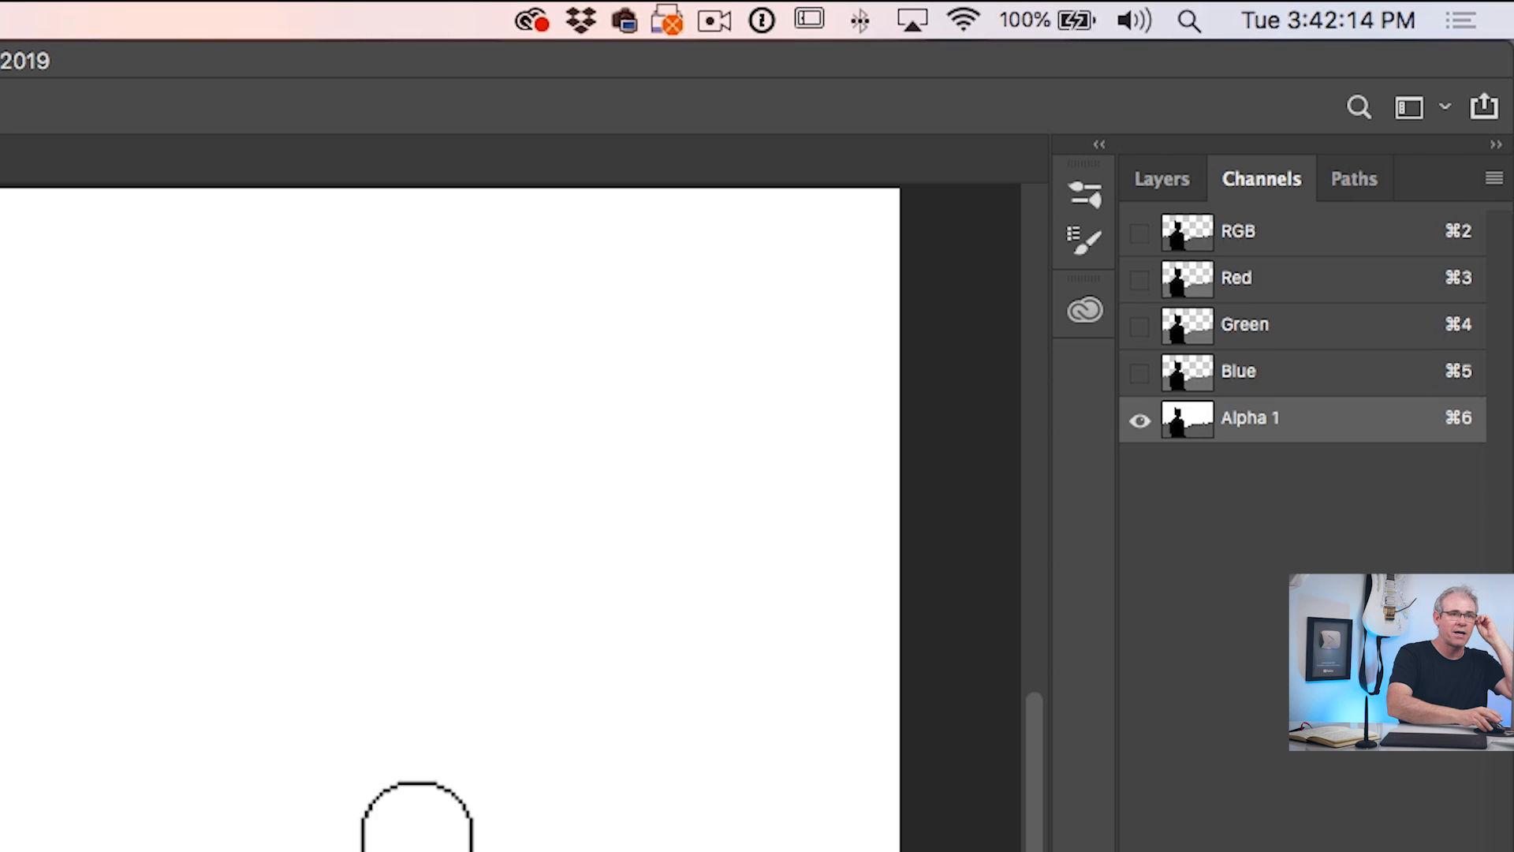
- Show the RGB channels, hide Alpha 1, and make the RGB composite the active channel
left_click(1141, 235)
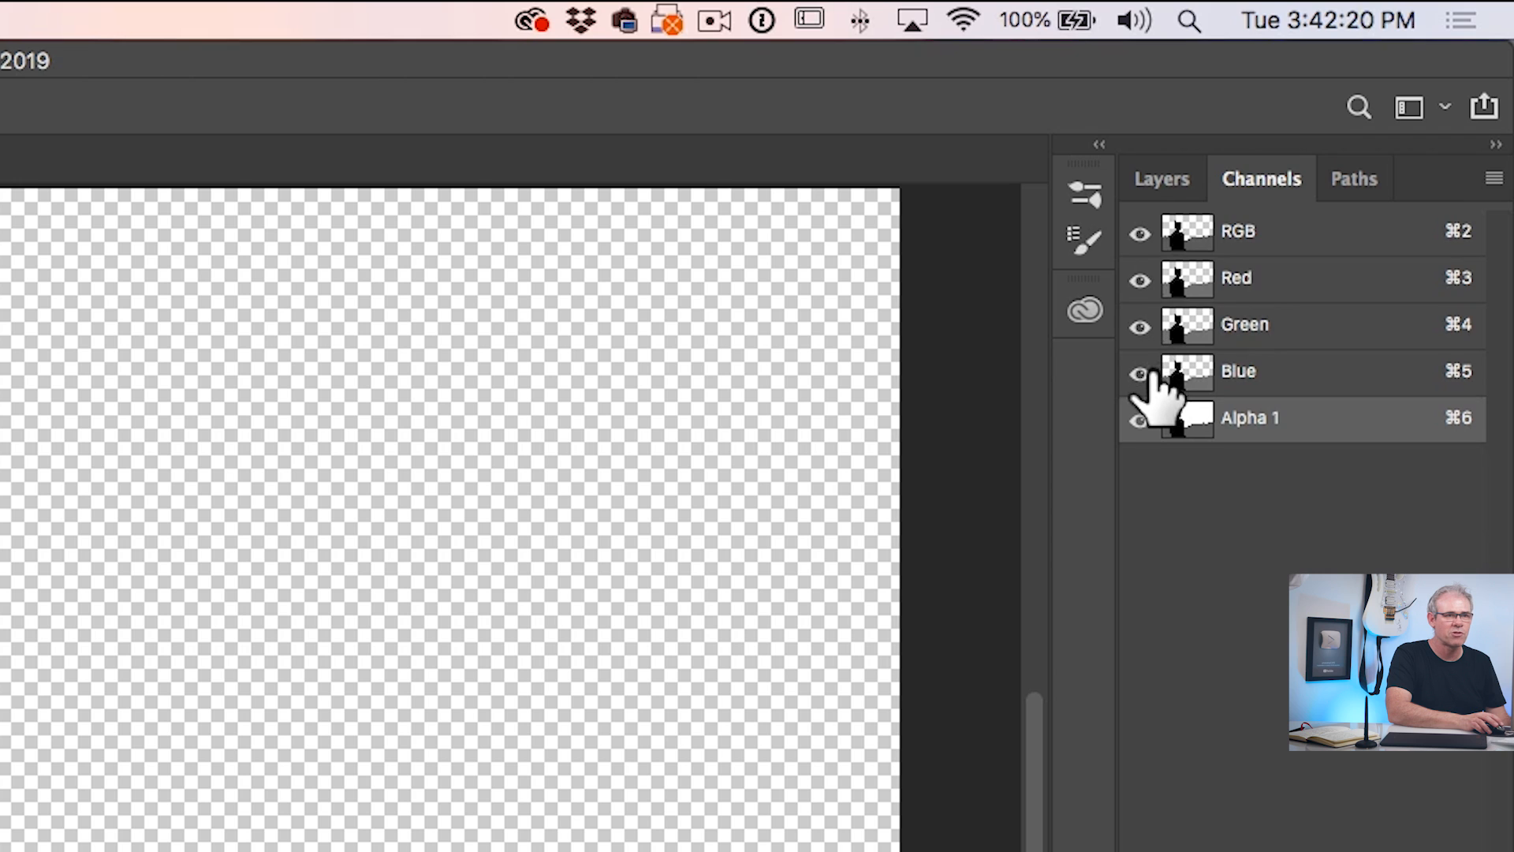
left_click(1141, 419)
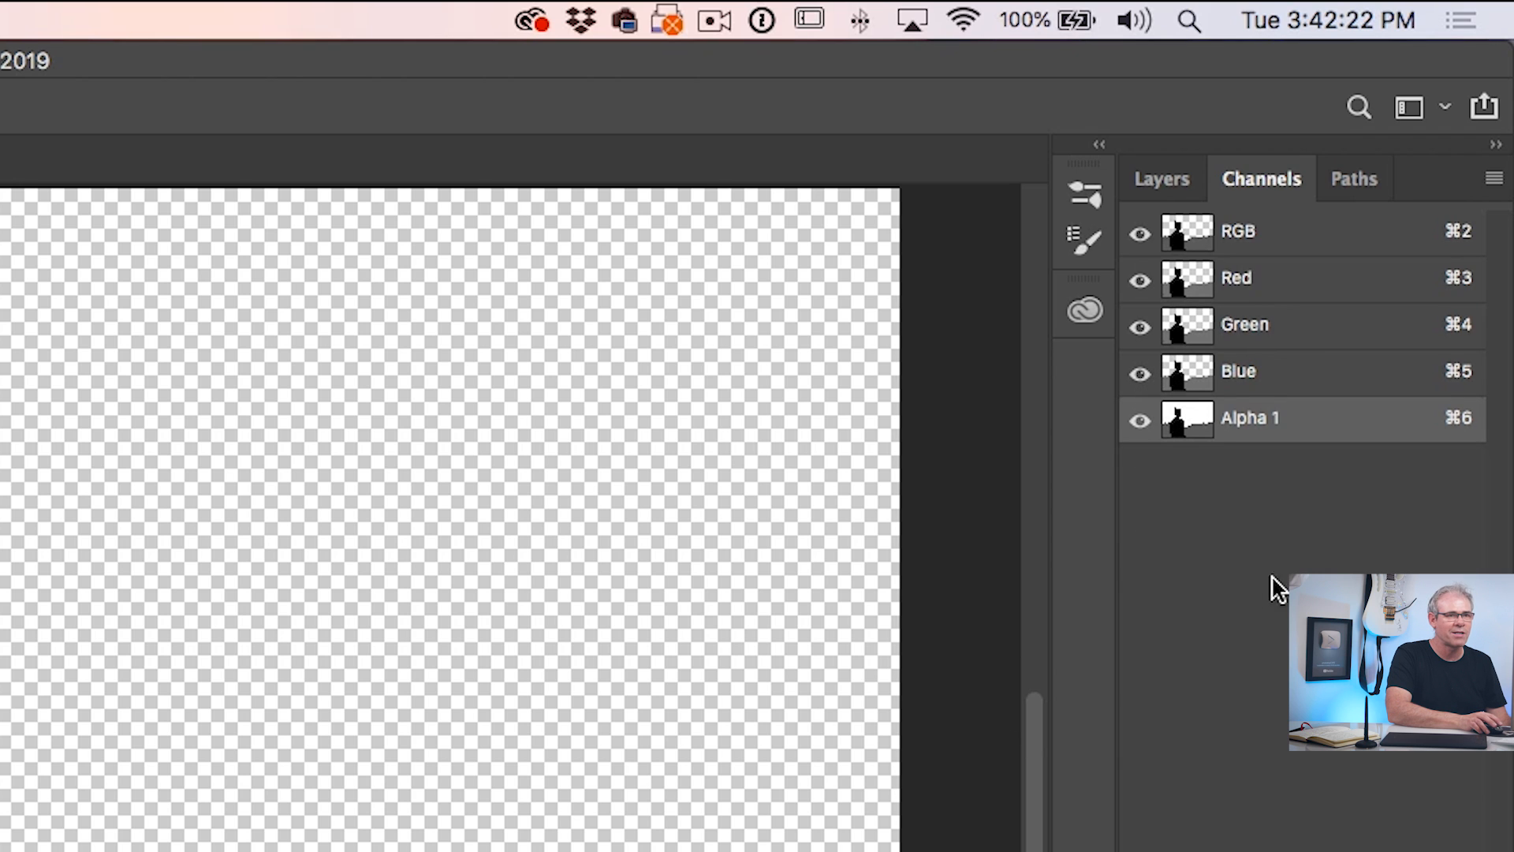
left_click(1140, 421)
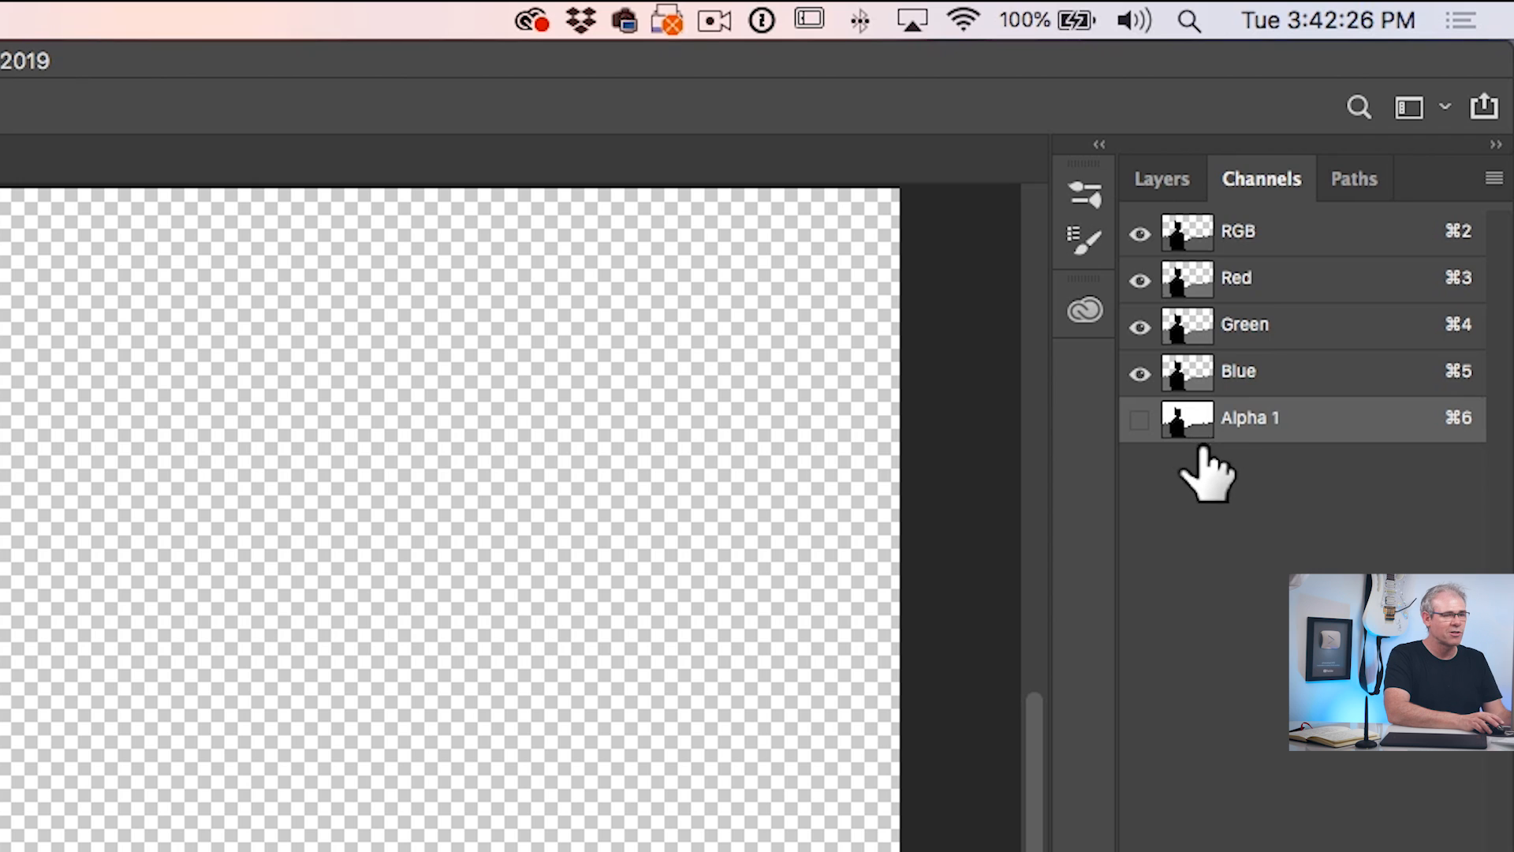
left_click(1303, 241)
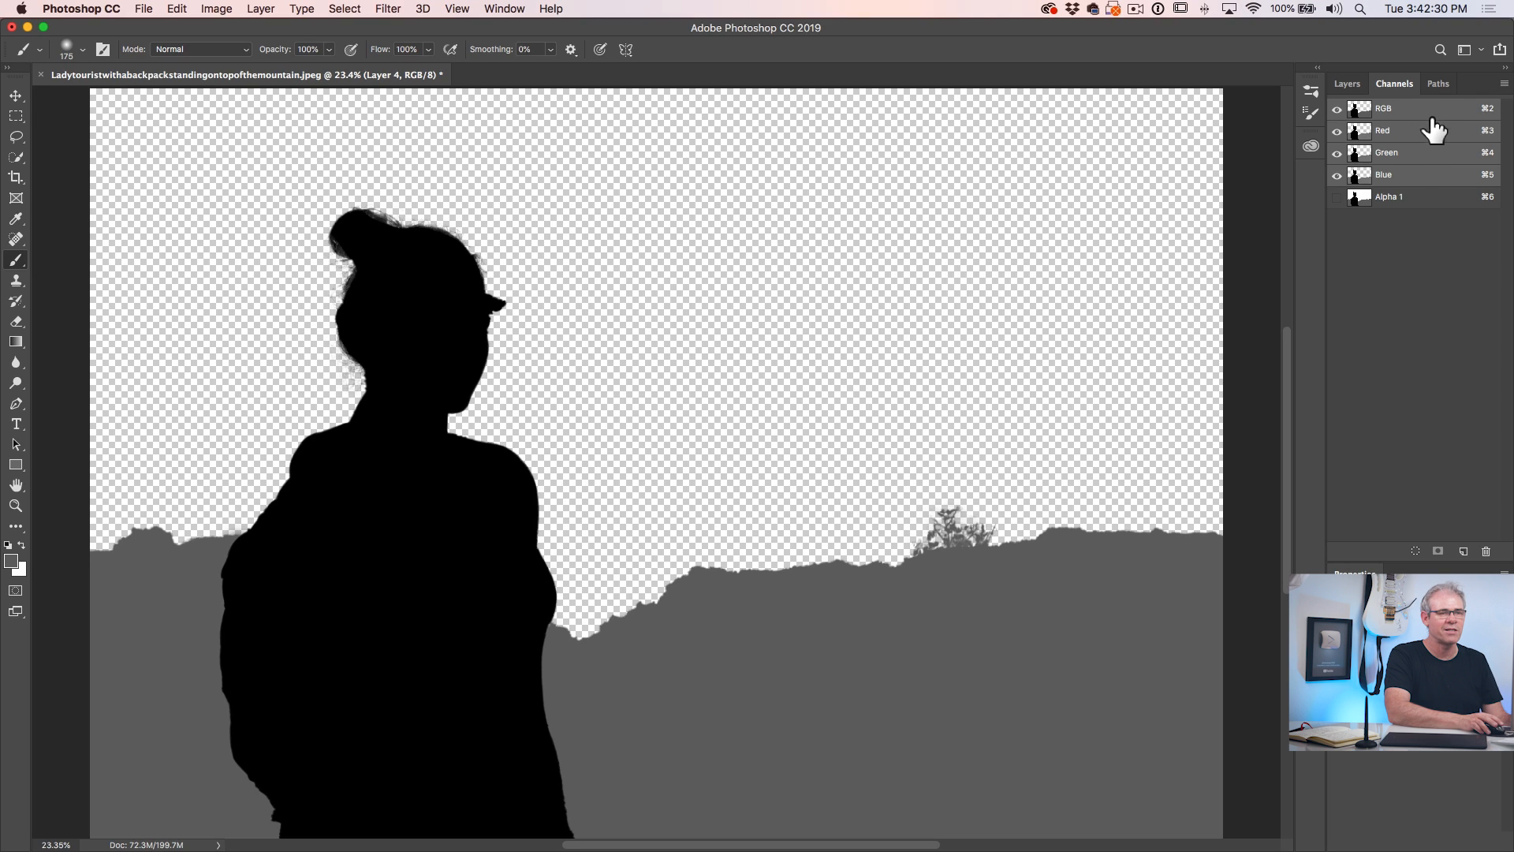
- Hide the merged silhouette layer, show the Background photo, and duplicate the Background layer
left_click(1347, 84)
left_click(1340, 178)
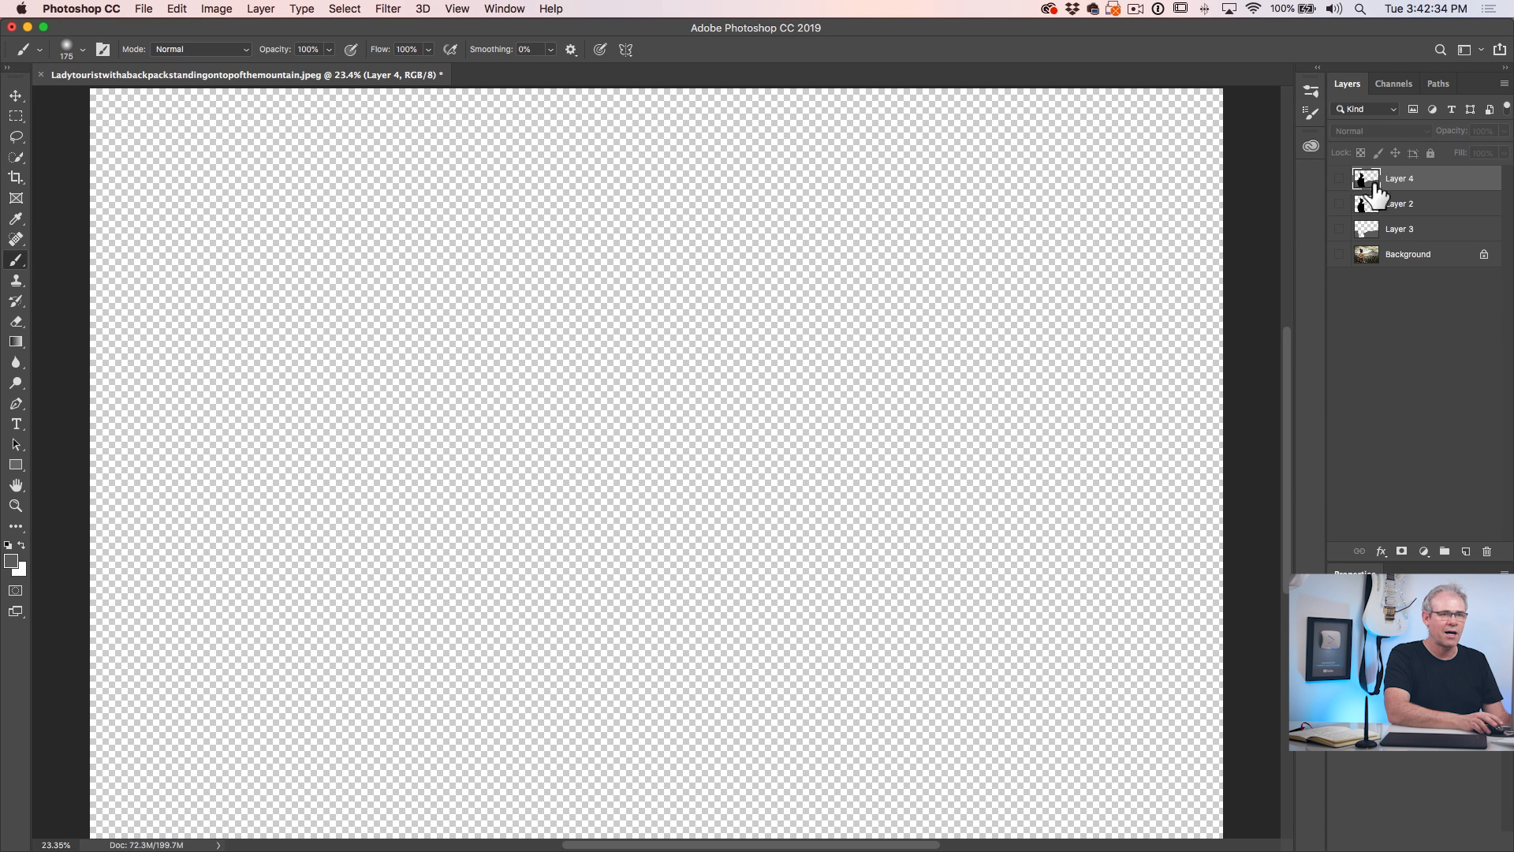
left_click(1340, 254)
left_click(1367, 261)
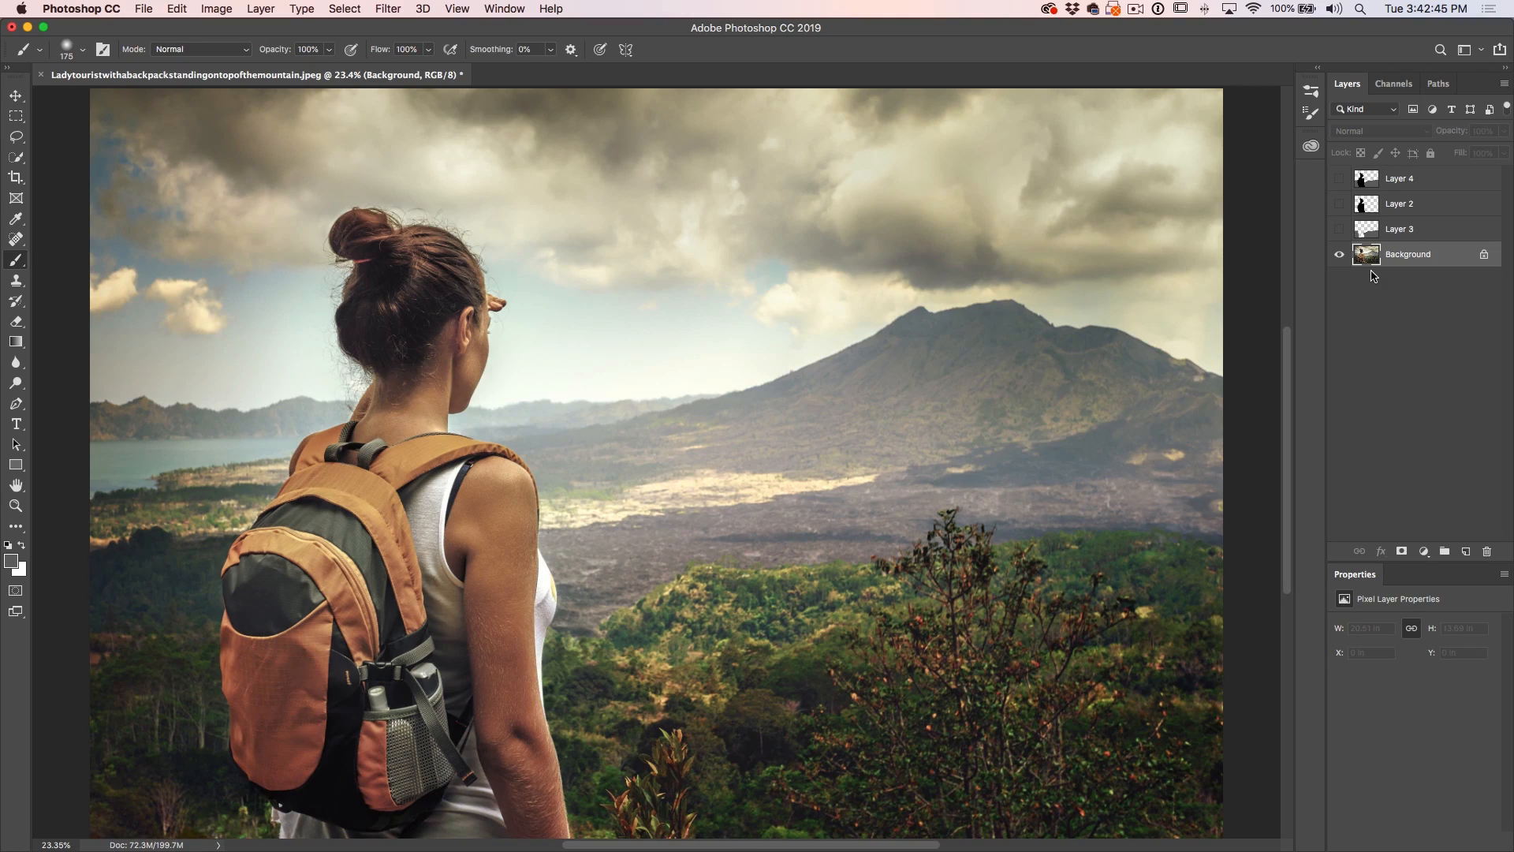
key("super+j")
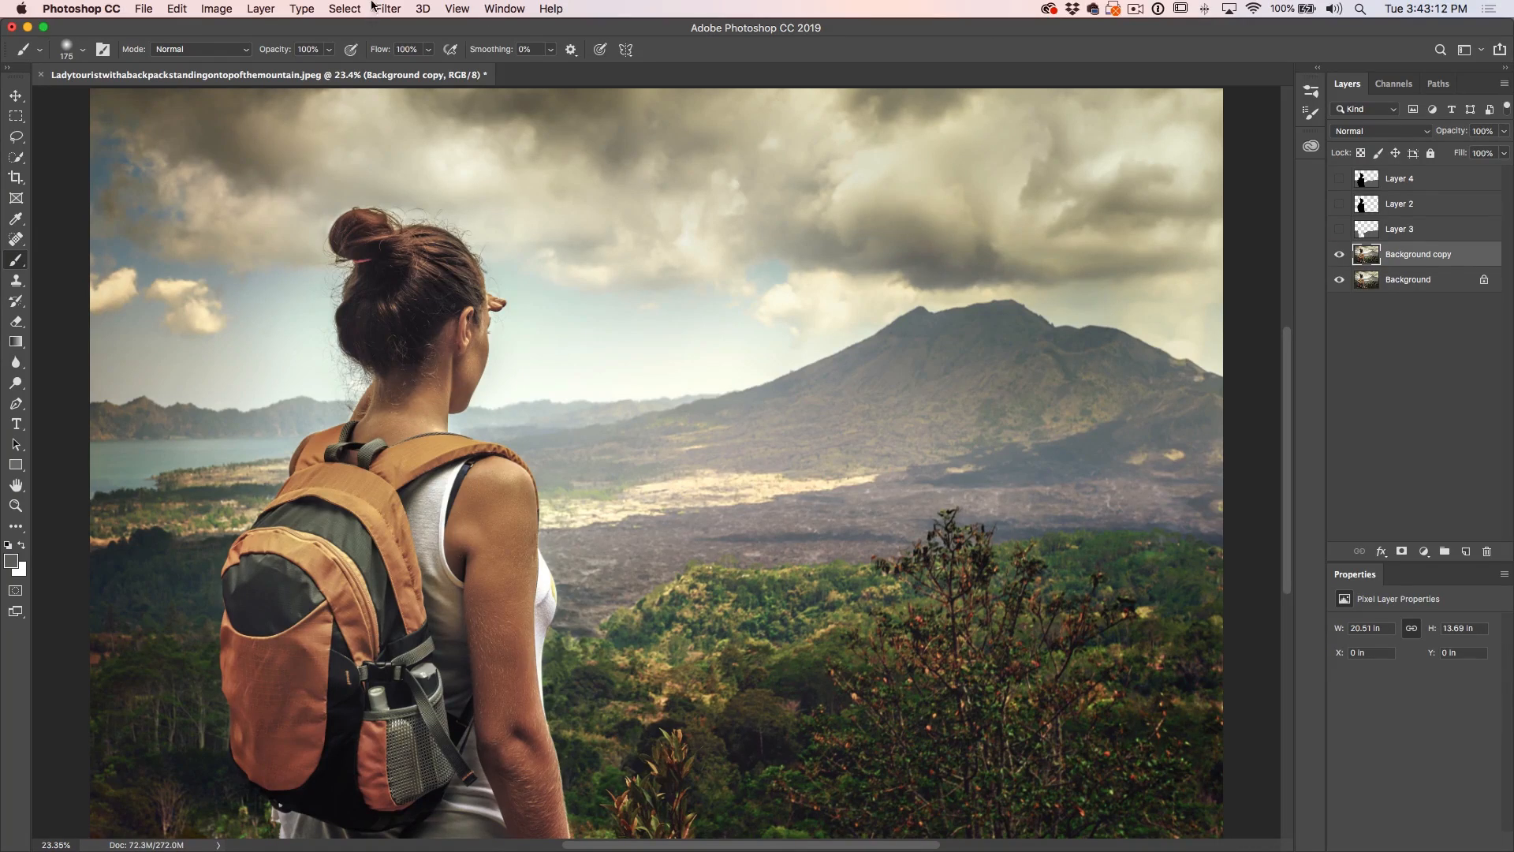
- Start a Lens Blur on the Background copy with radius 23 and Alpha 1 as the depth map source
left_click(386, 8)
mouse_move(422, 201)
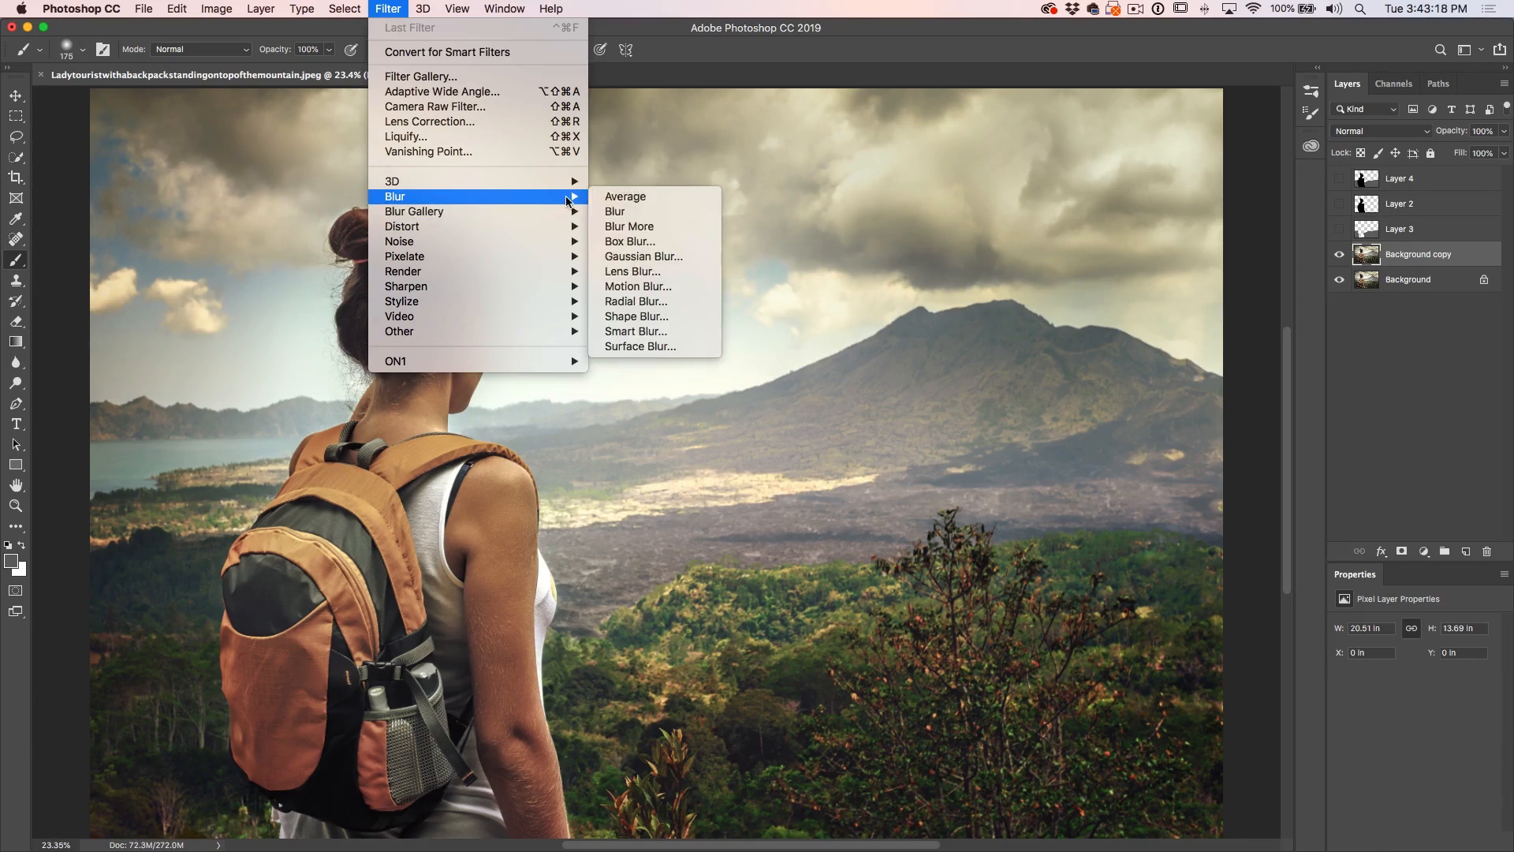
left_click(673, 272)
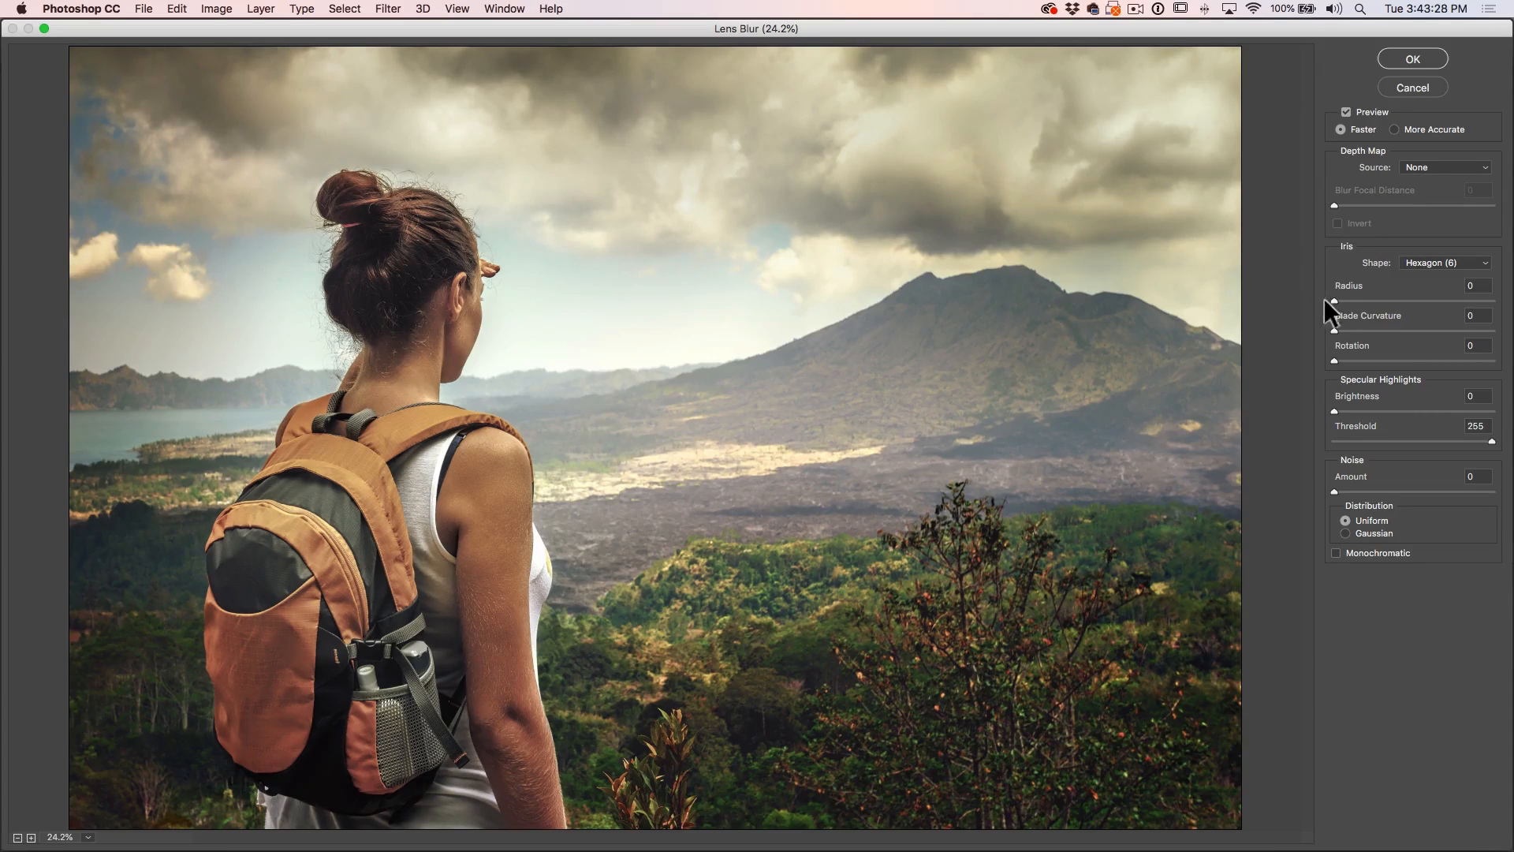
left_click_drag(1336, 301, 1374, 299)
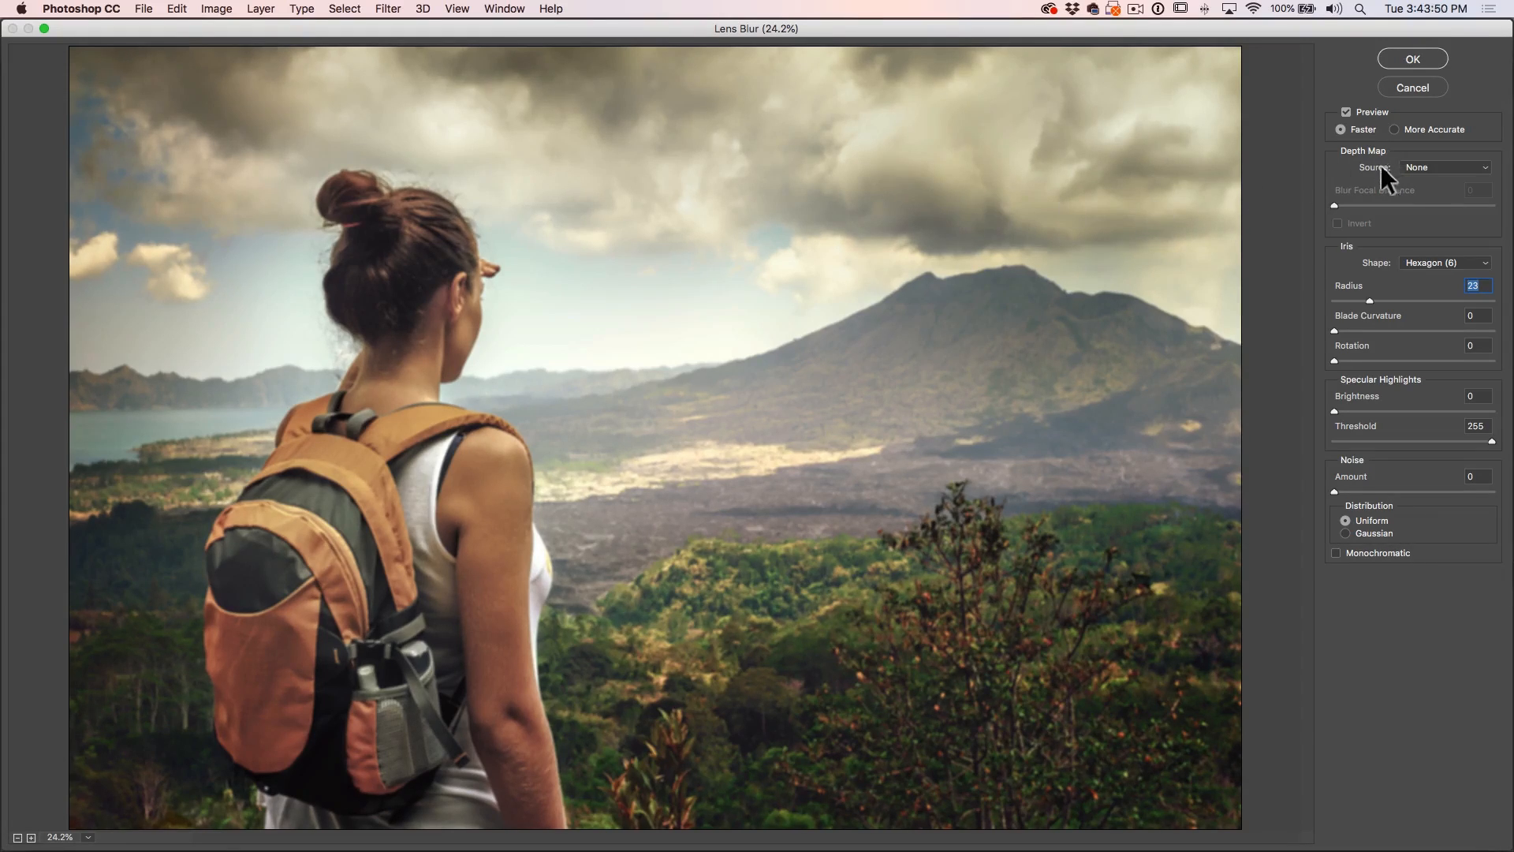
left_click(1422, 167)
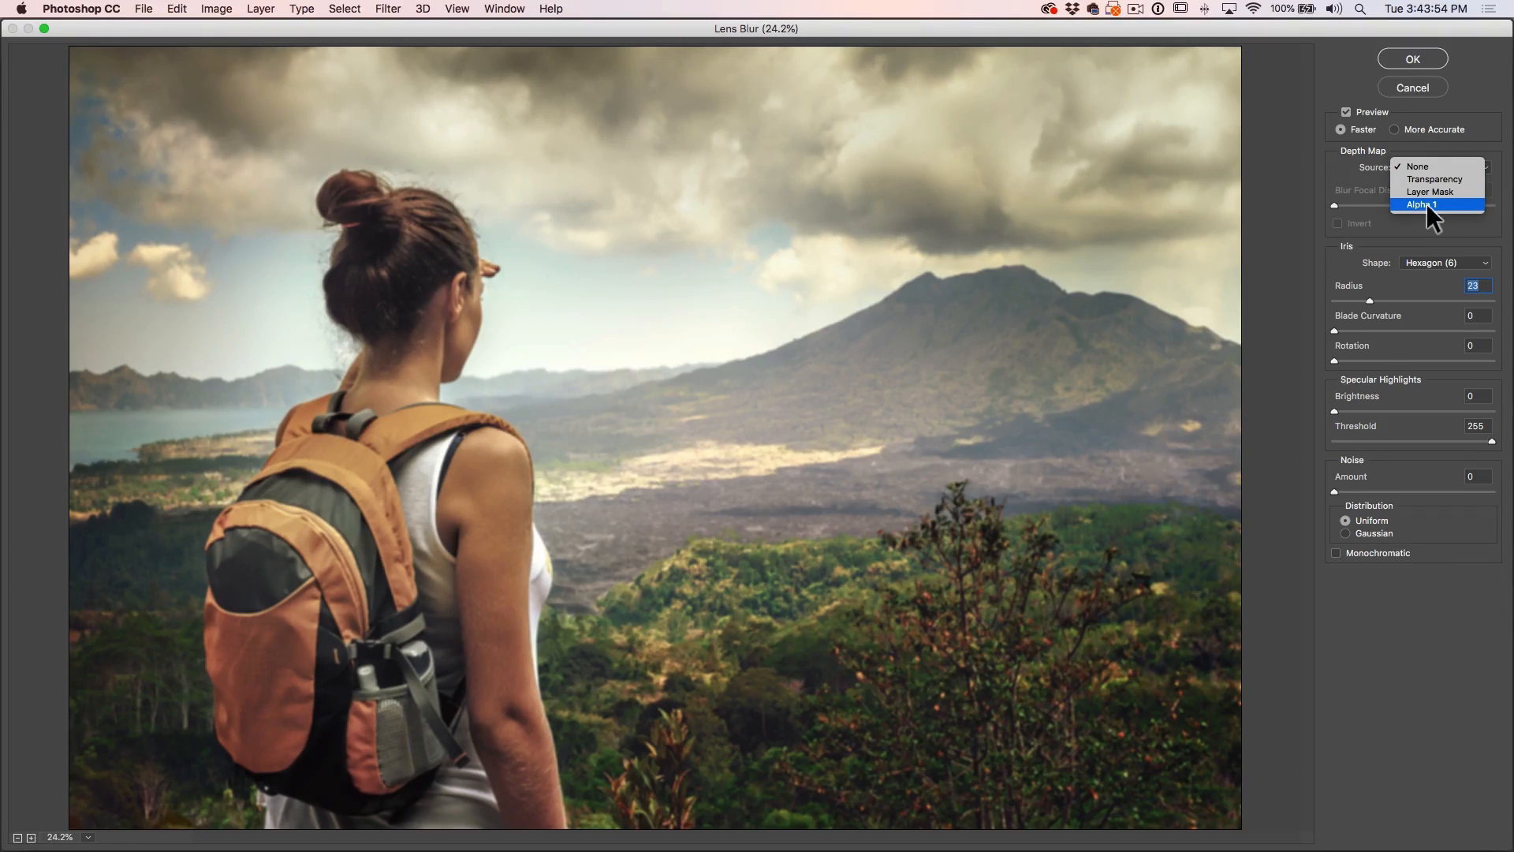
left_click(1426, 204)
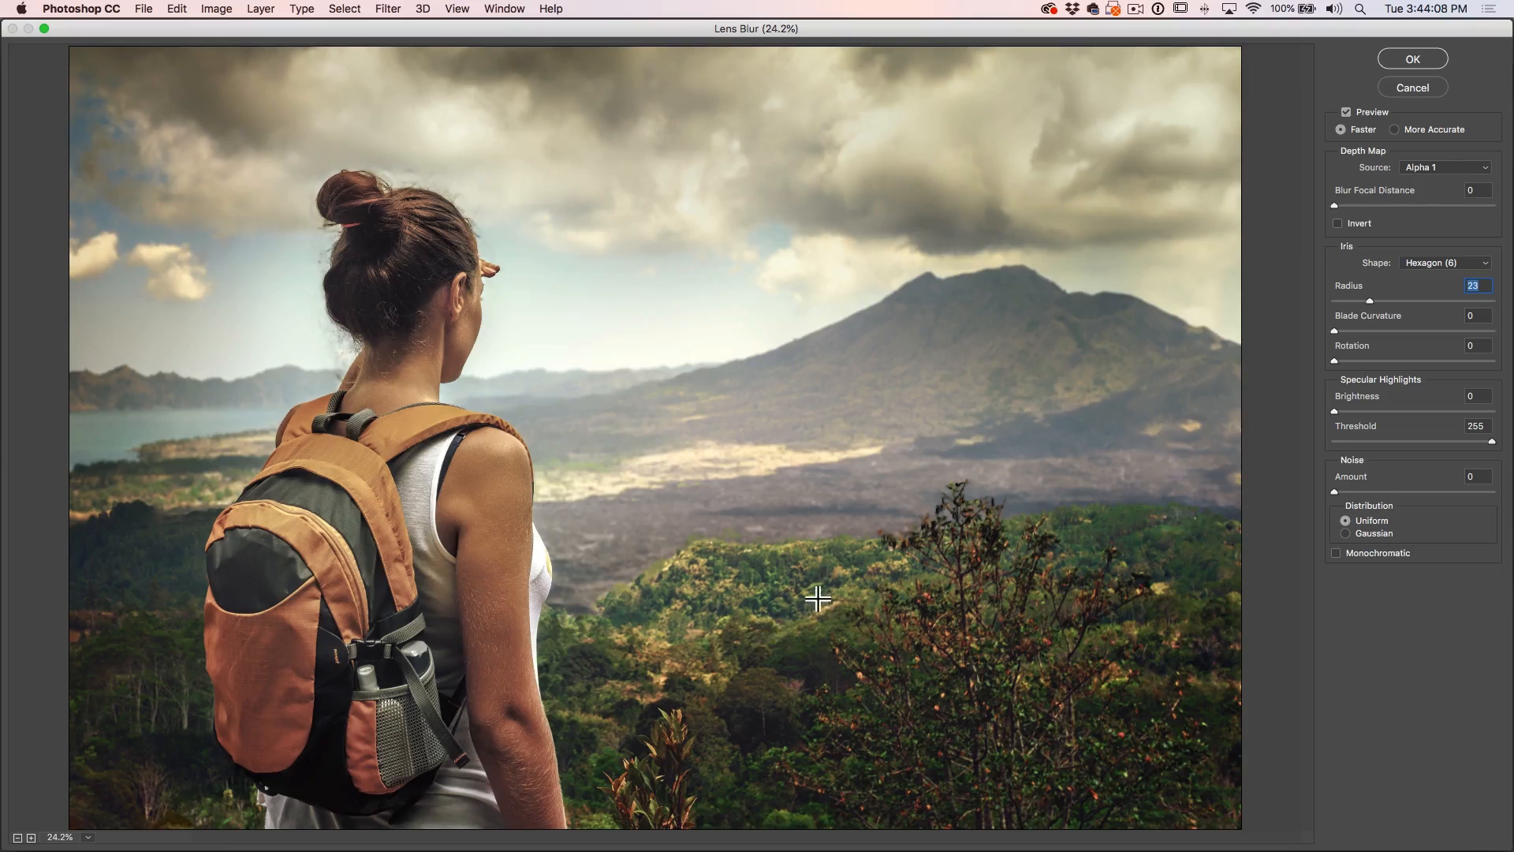
- Compare Lens Blur radii from minimal up to 59, lower the radius to a moderate amount, and apply the blur
left_click_drag(1370, 301, 1312, 315)
left_click_drag(1336, 300, 1427, 297)
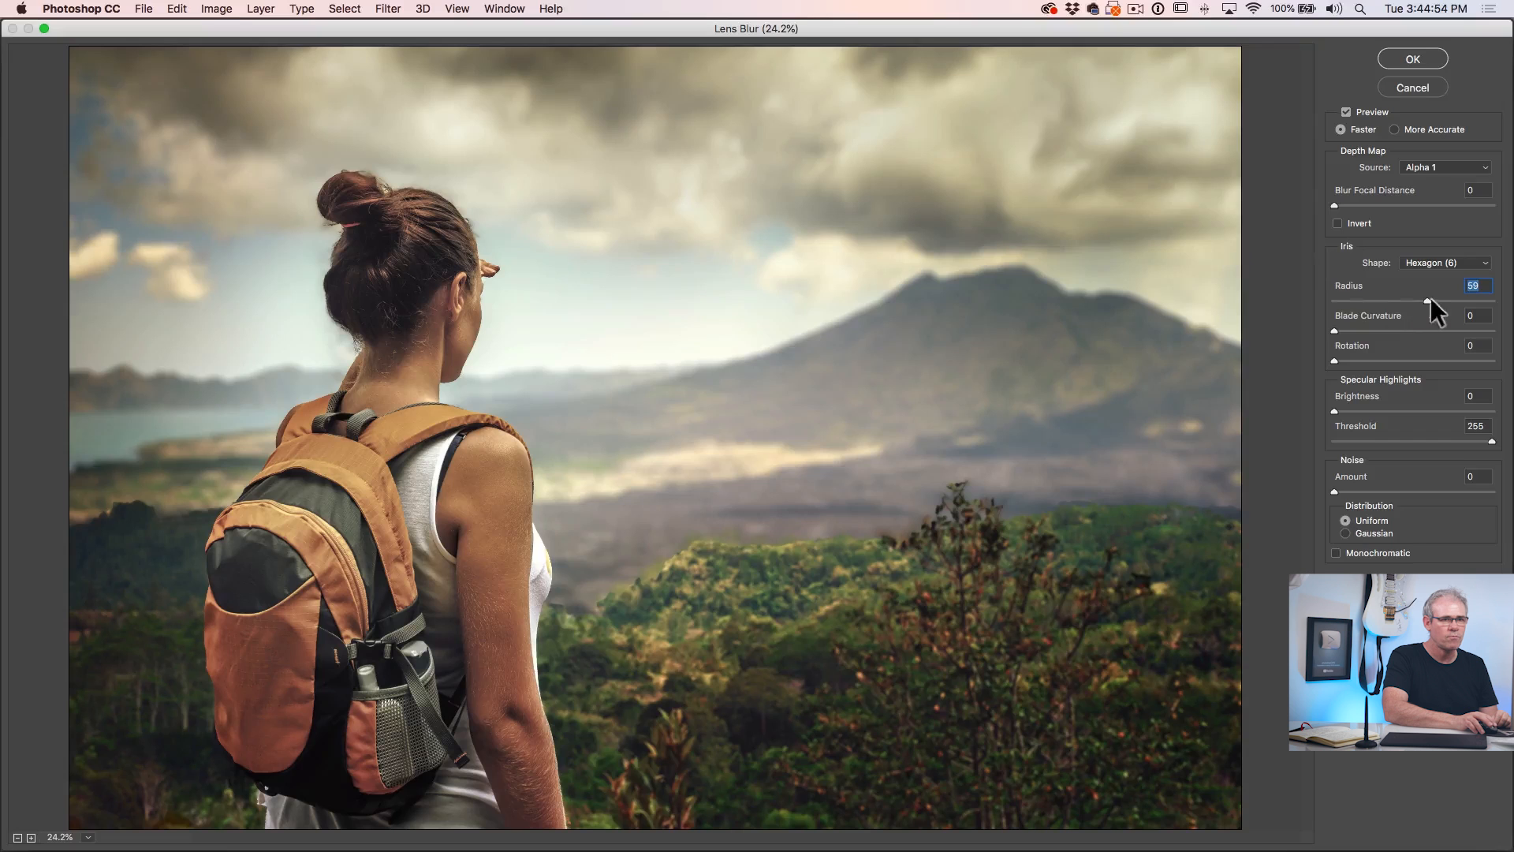
left_click_drag(1426, 300, 1309, 311)
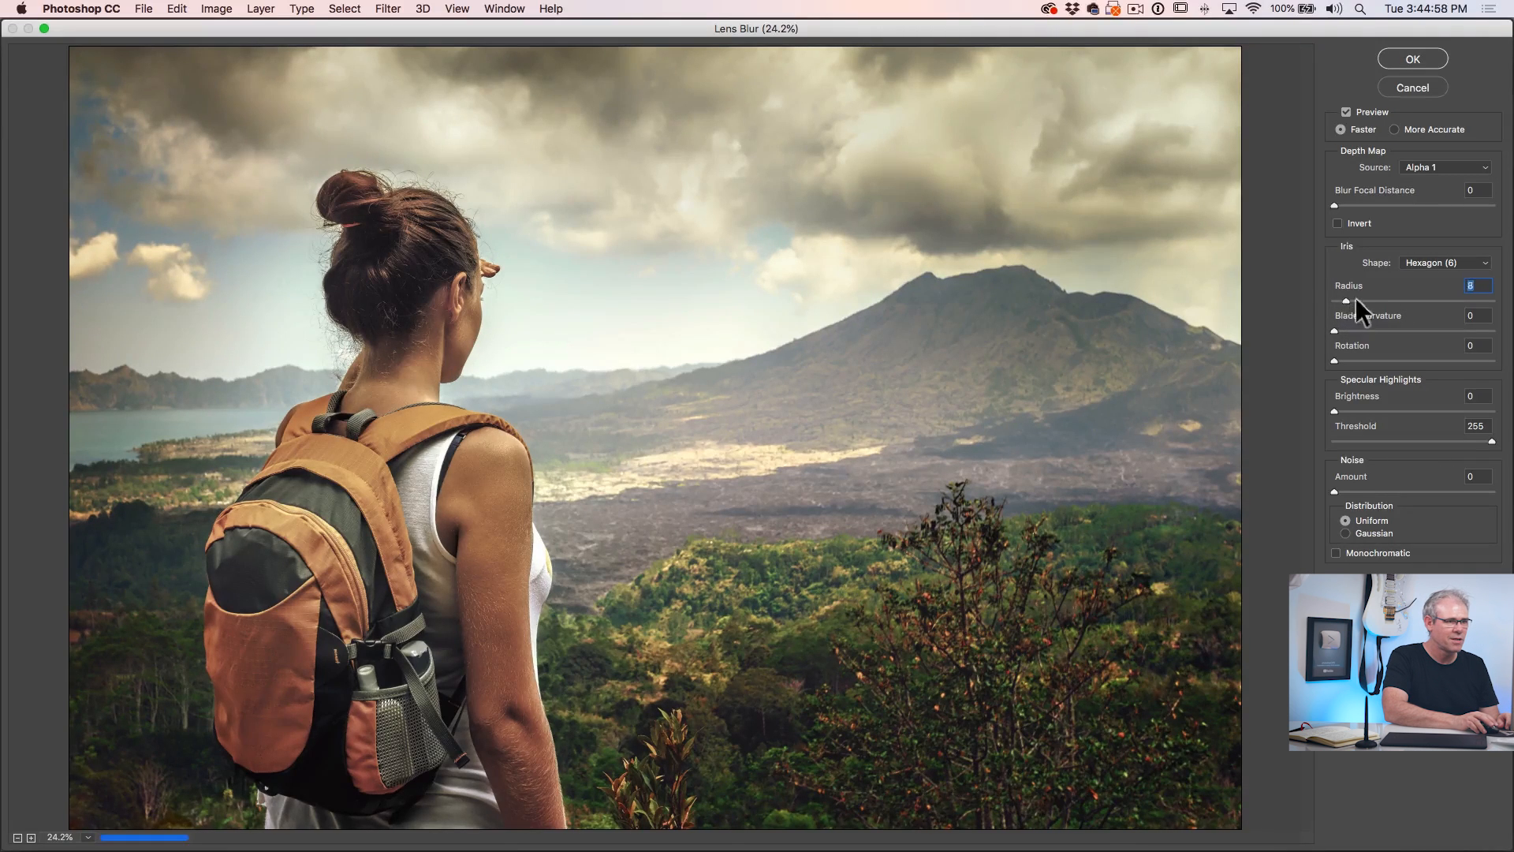
left_click_drag(1360, 295, 1367, 298)
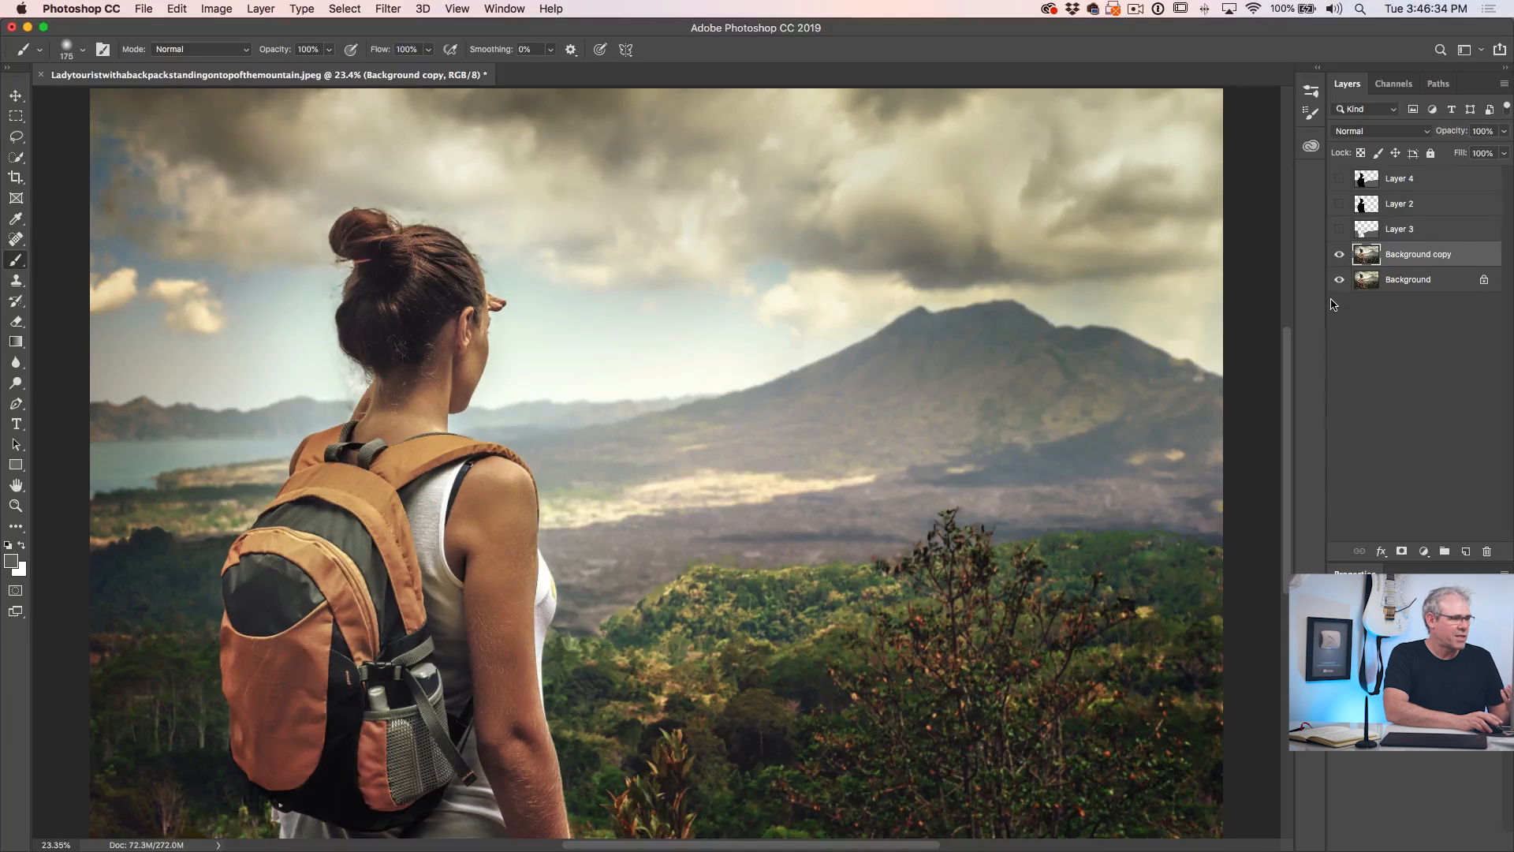
- Compare the blurred Background copy with the original photo by toggling the copy's visibility off and on
left_click(1339, 254)
left_click(1339, 254)
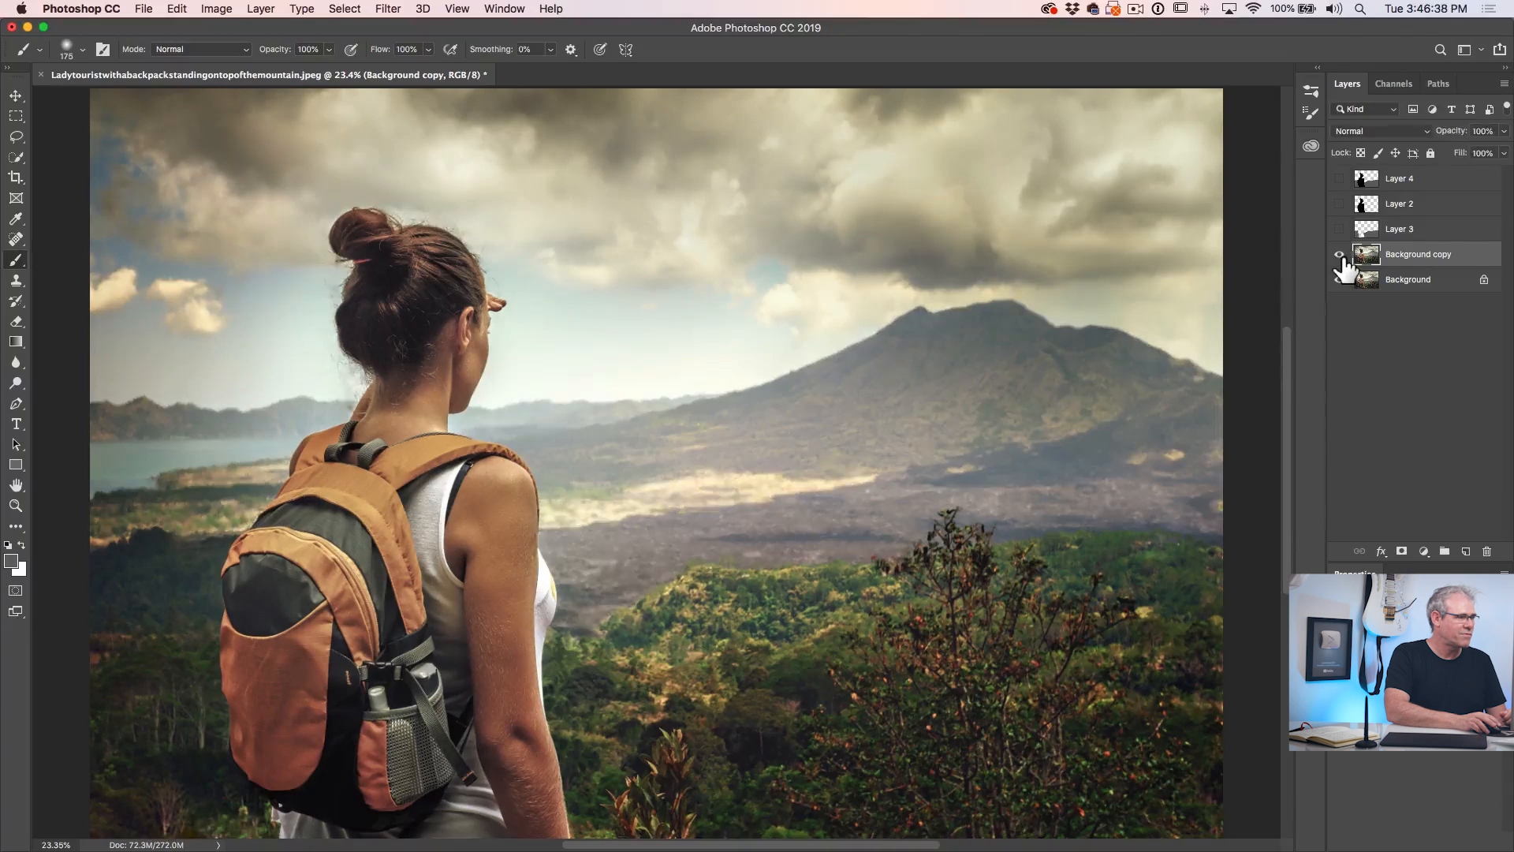
left_click(1340, 254)
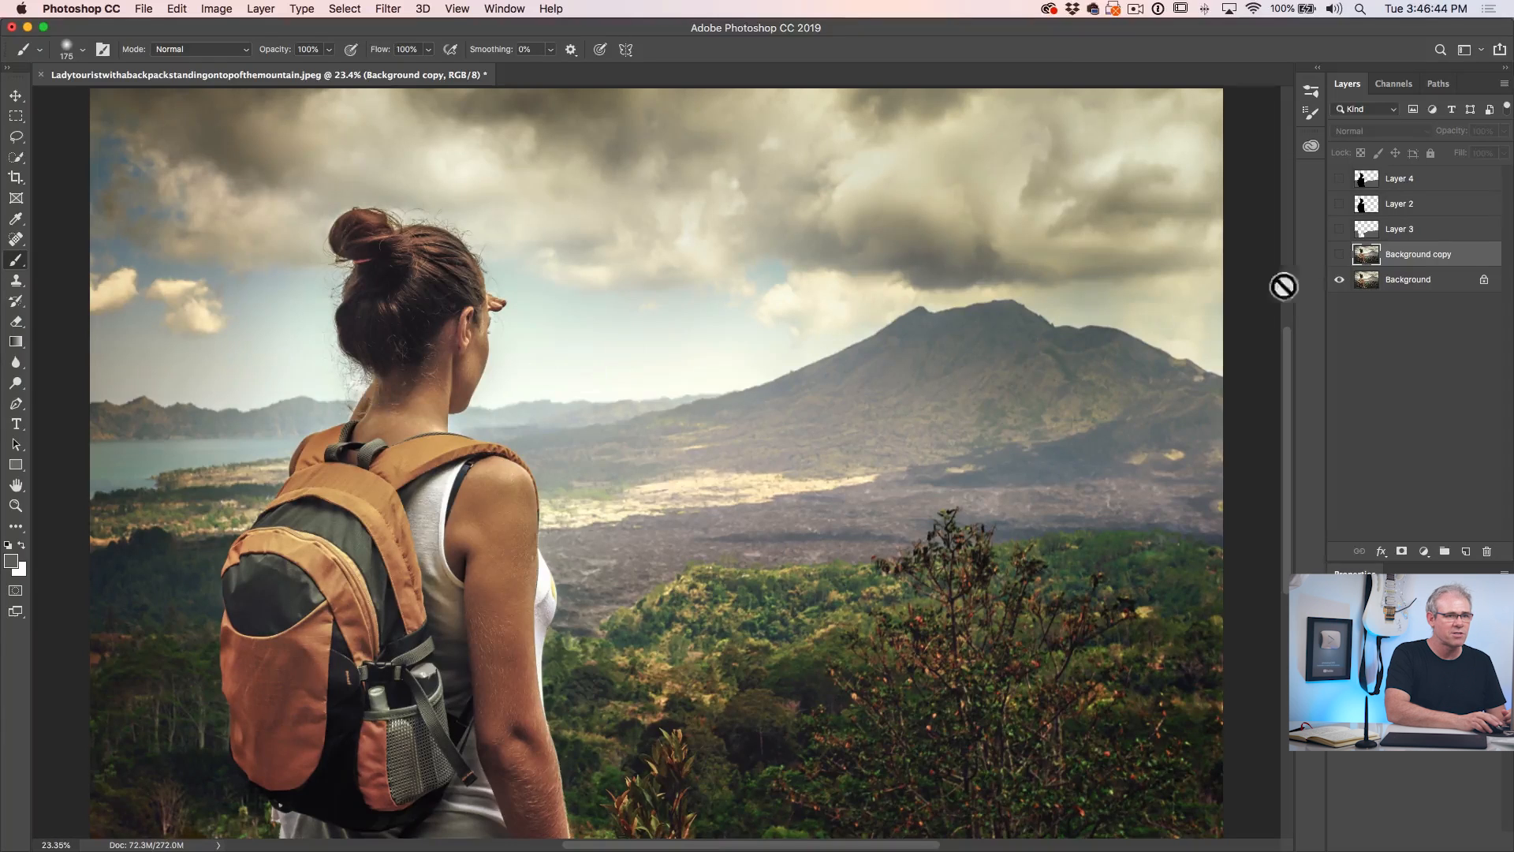
left_click(1339, 254)
- Add a white layer mask to the blurred Background copy and set up a black brush of size 90 for it
left_click(1402, 551)
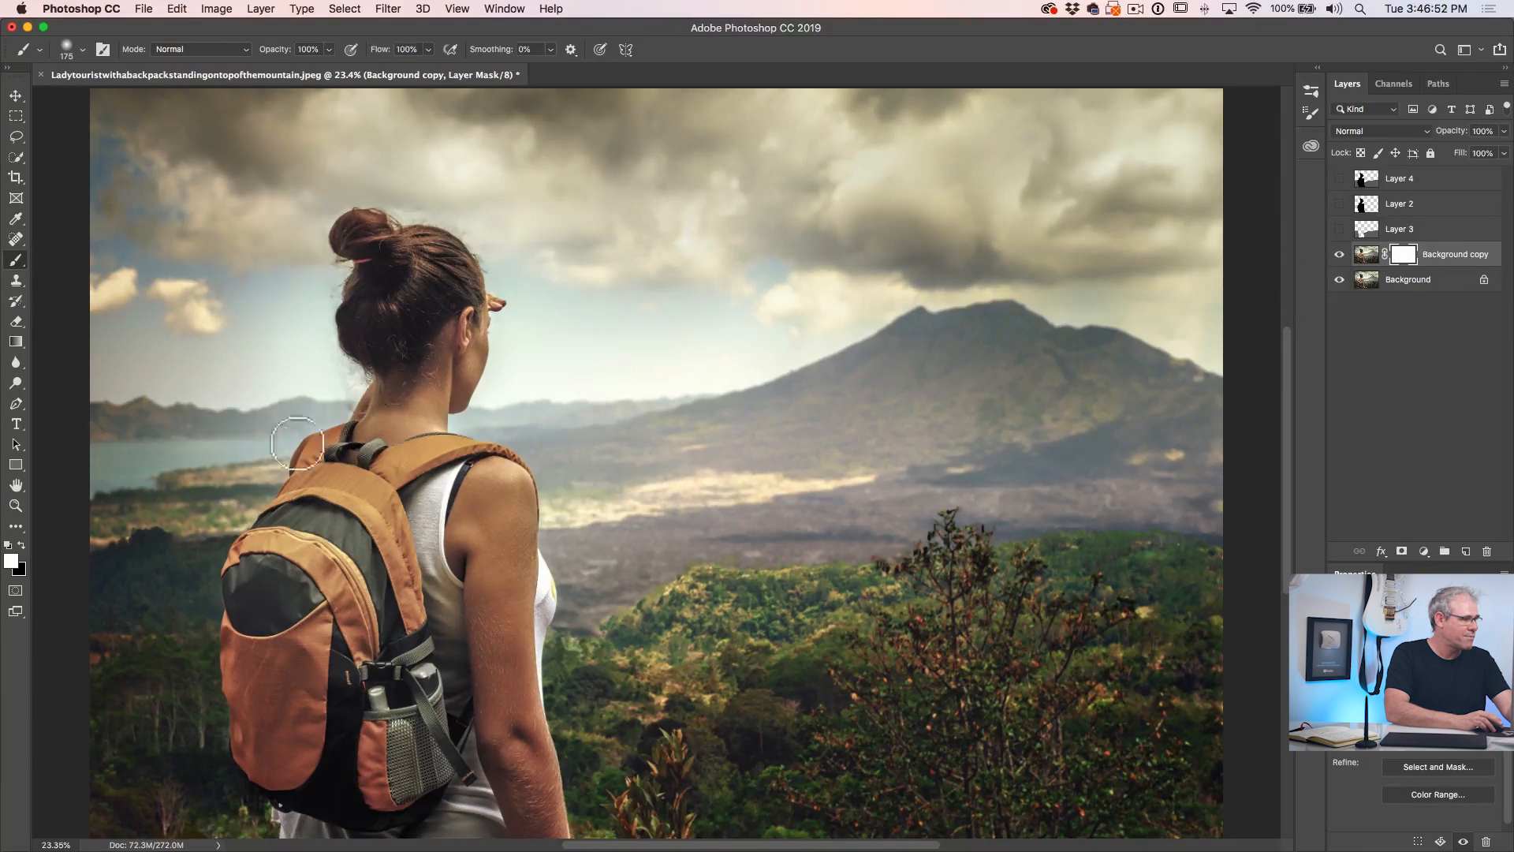
key("x")
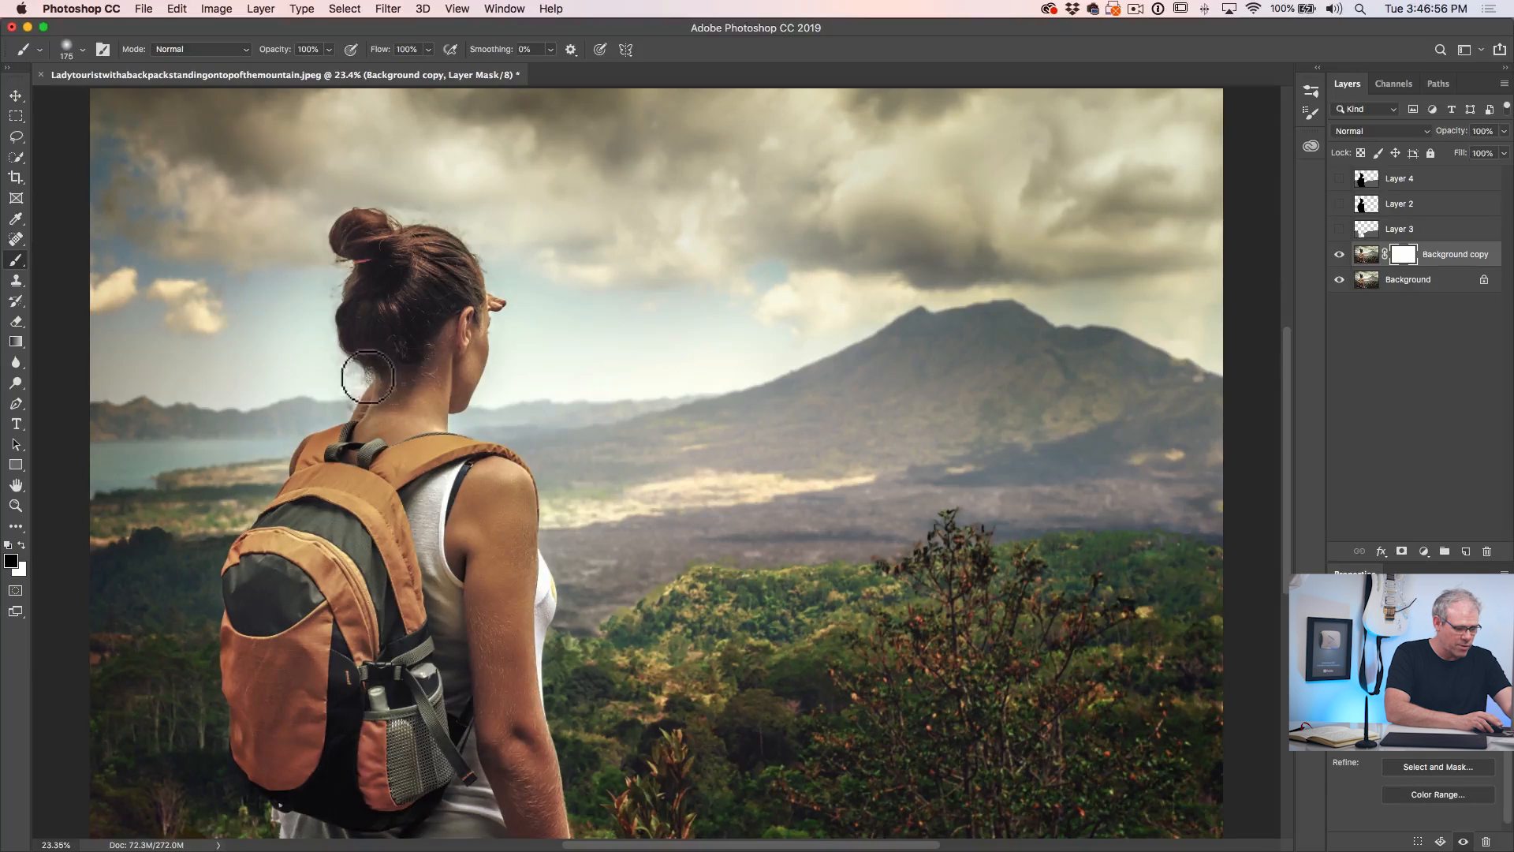
key("bracketleft")
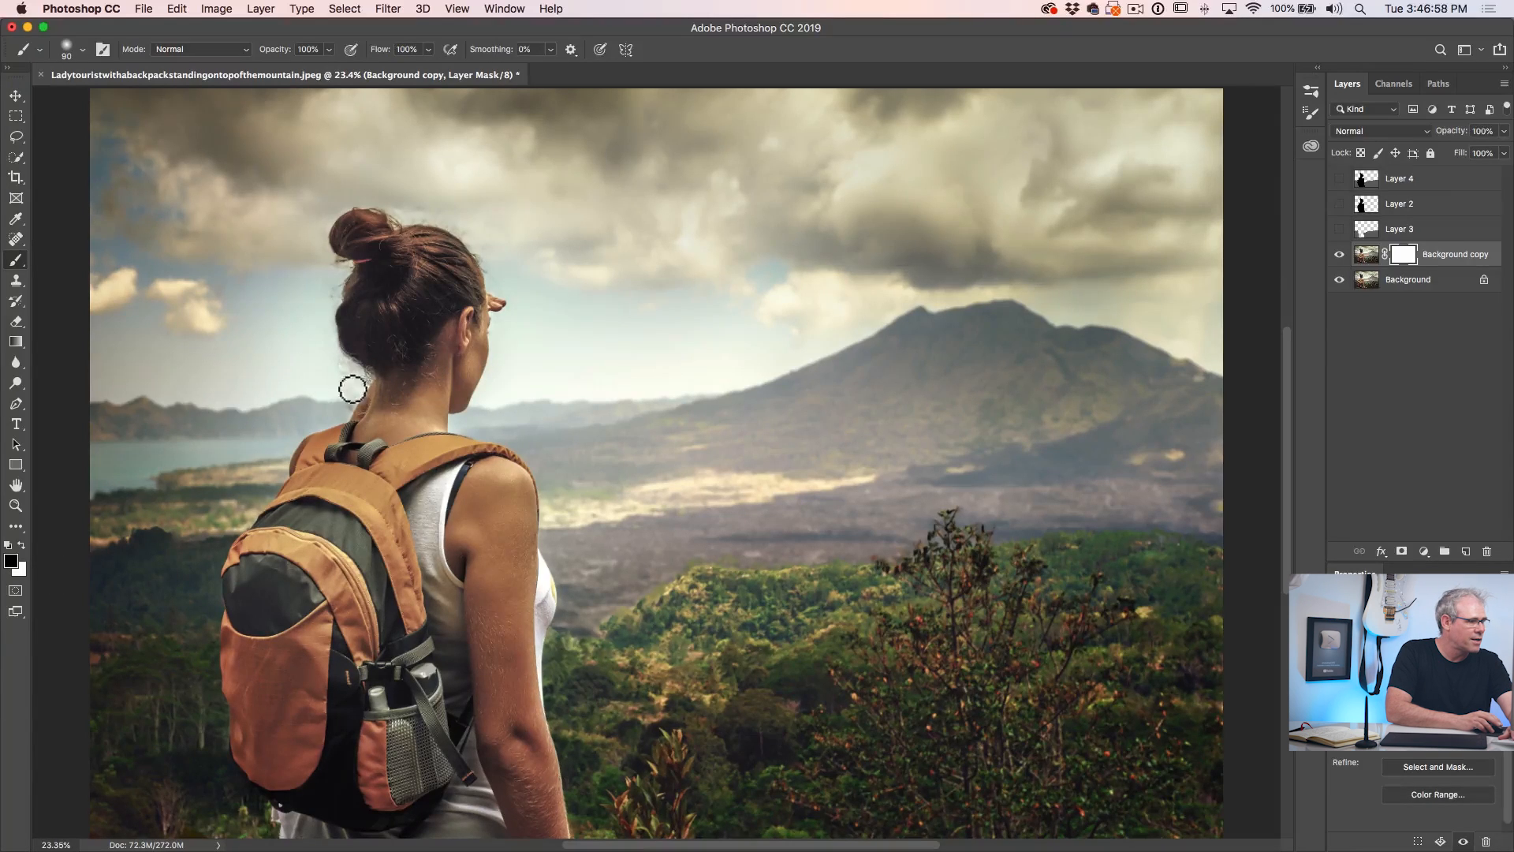